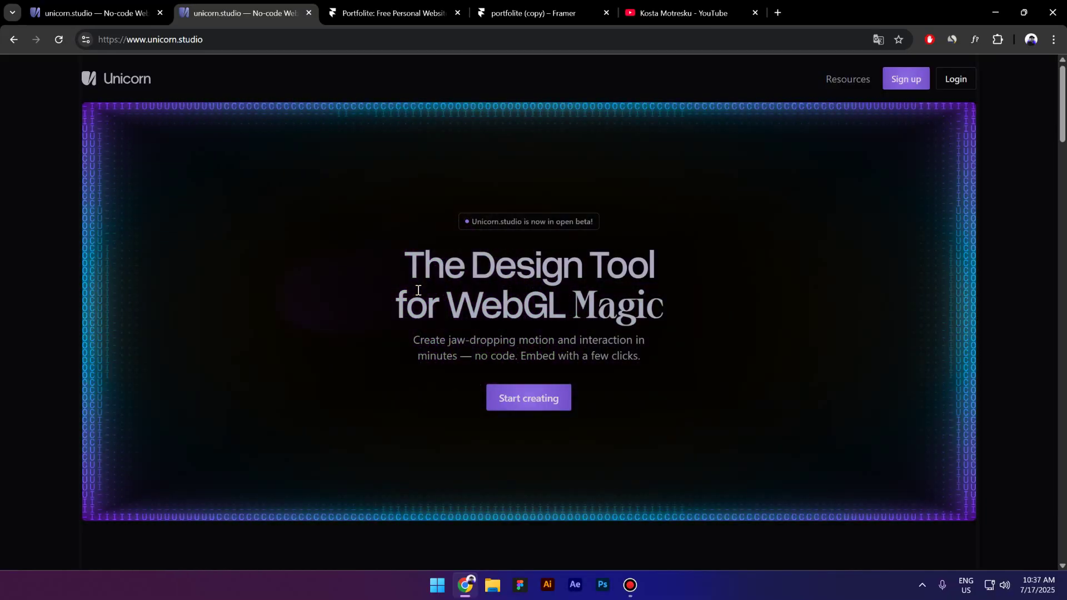
Step: Switch to the Unicorn Studio Dashboard tab with starter templates and recent projects
key("ctrl+shift+Tab")
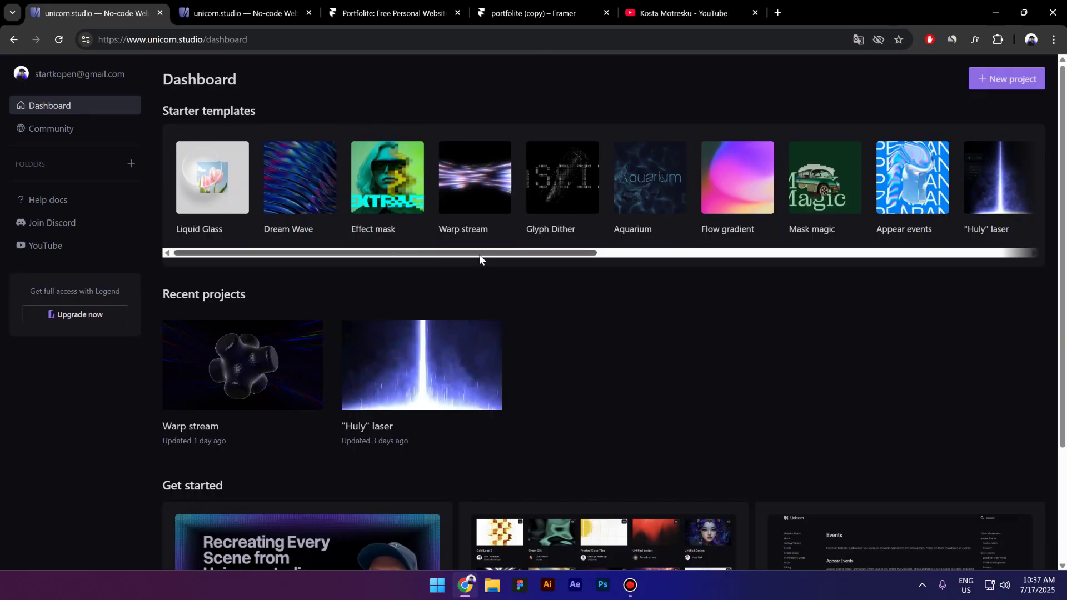
Step: Scroll the starter templates carousel, then browse Community designs like Cosmic Bloom and OpenAI Flowers
left_click_drag(480, 255, 906, 279)
left_click_drag(670, 254, 174, 253)
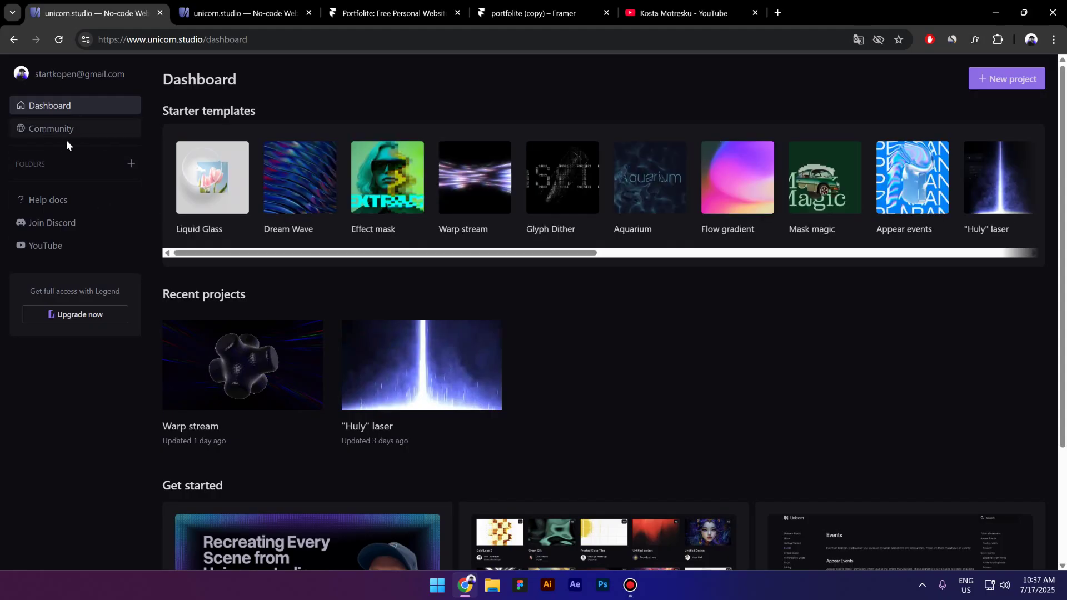
left_click(62, 129)
scroll(615, 229, "down", 5)
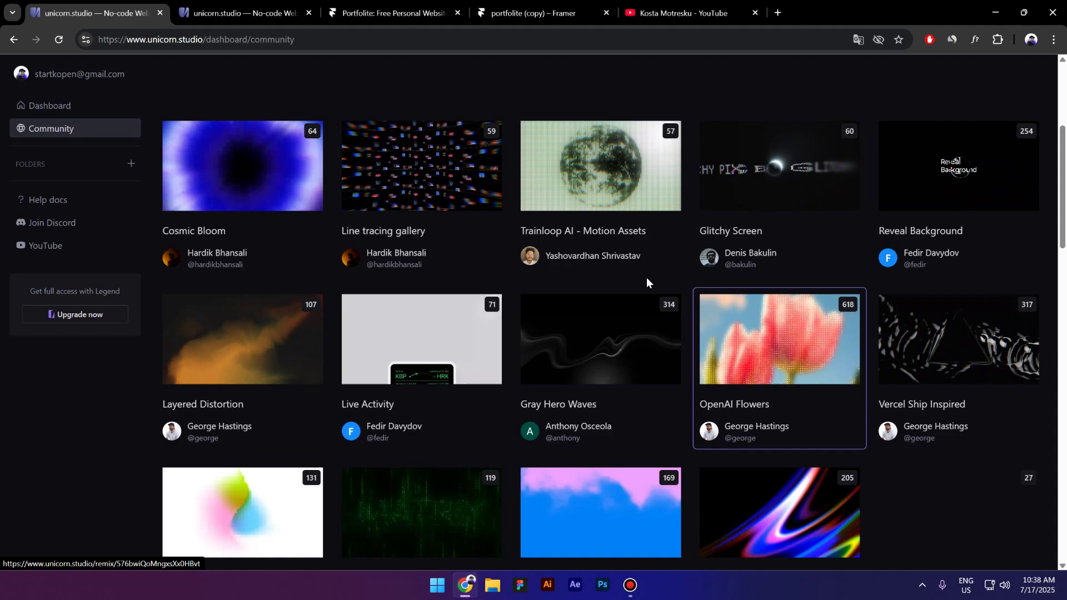
scroll(646, 278, "down", 3)
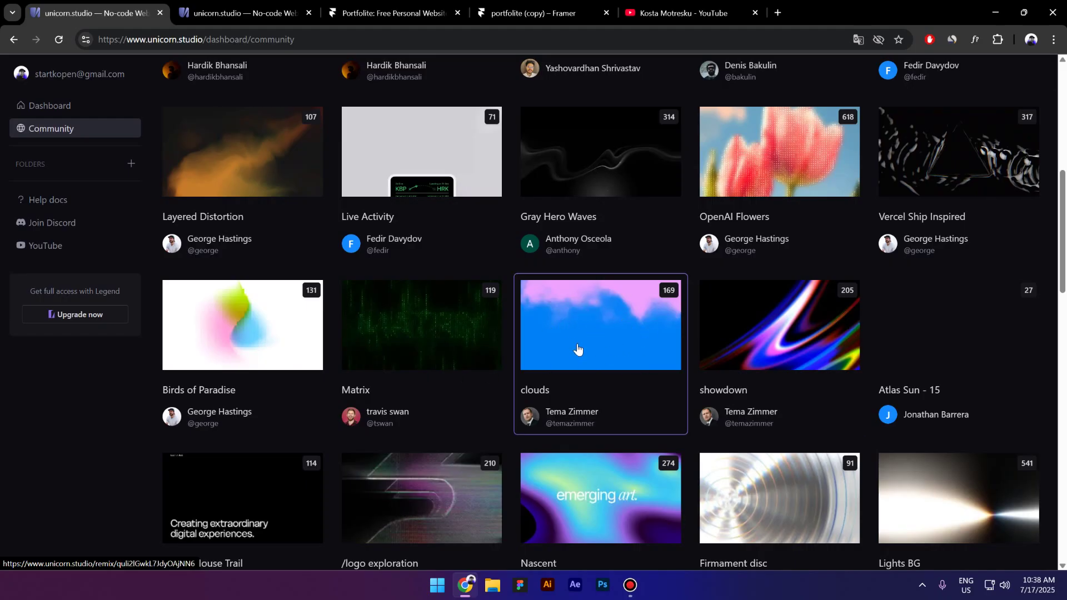
scroll(552, 328, "down", 10)
scroll(555, 321, "up", 20)
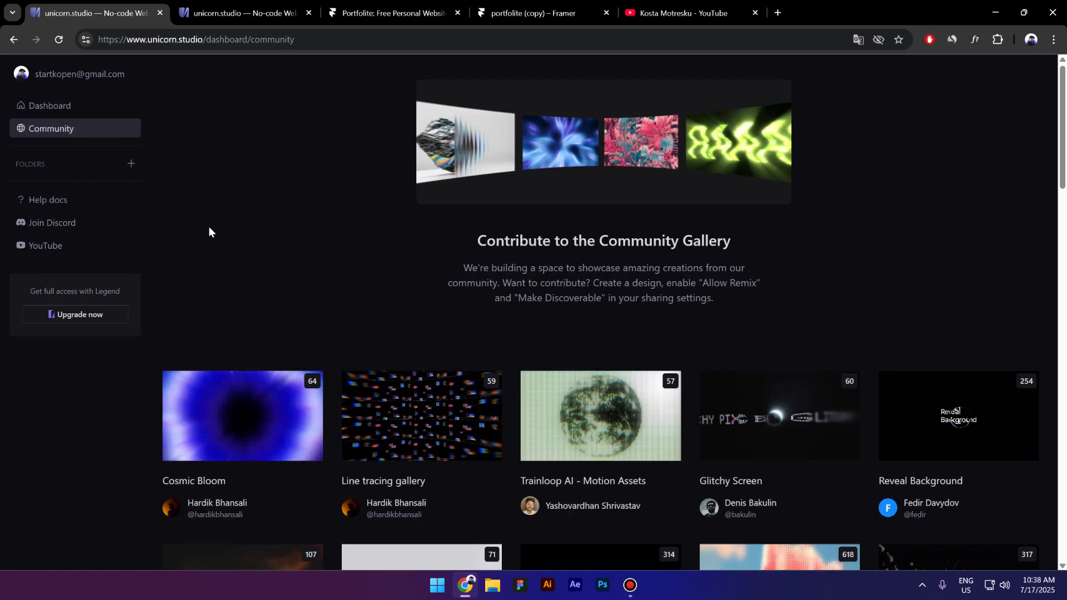
left_click(76, 315)
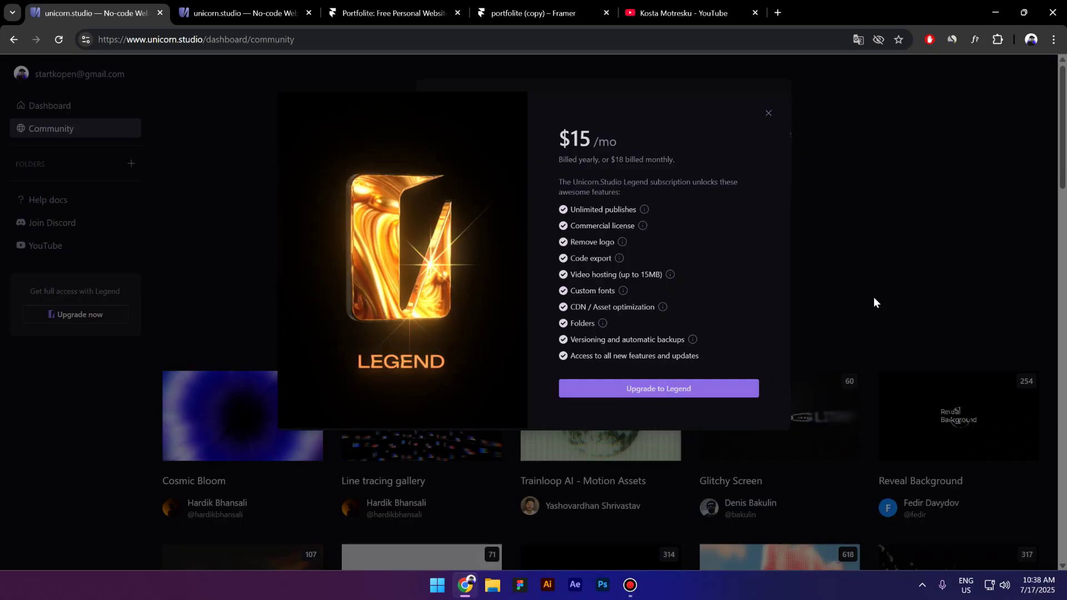
left_click(770, 113)
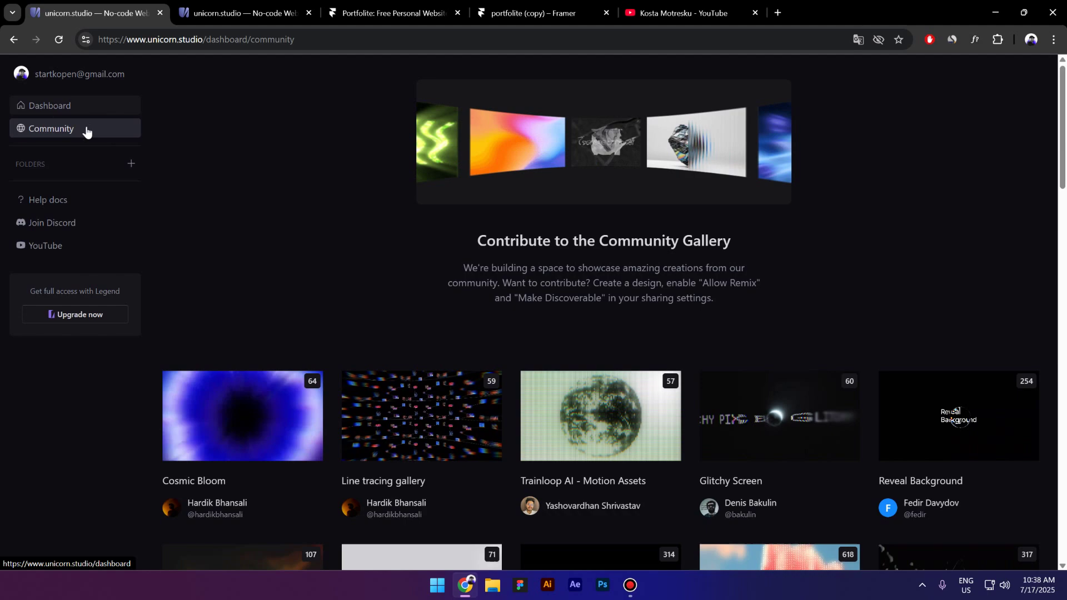
Step: Open the Warp stream project and preview it at tablet, mobile, then desktop size
left_click(63, 110)
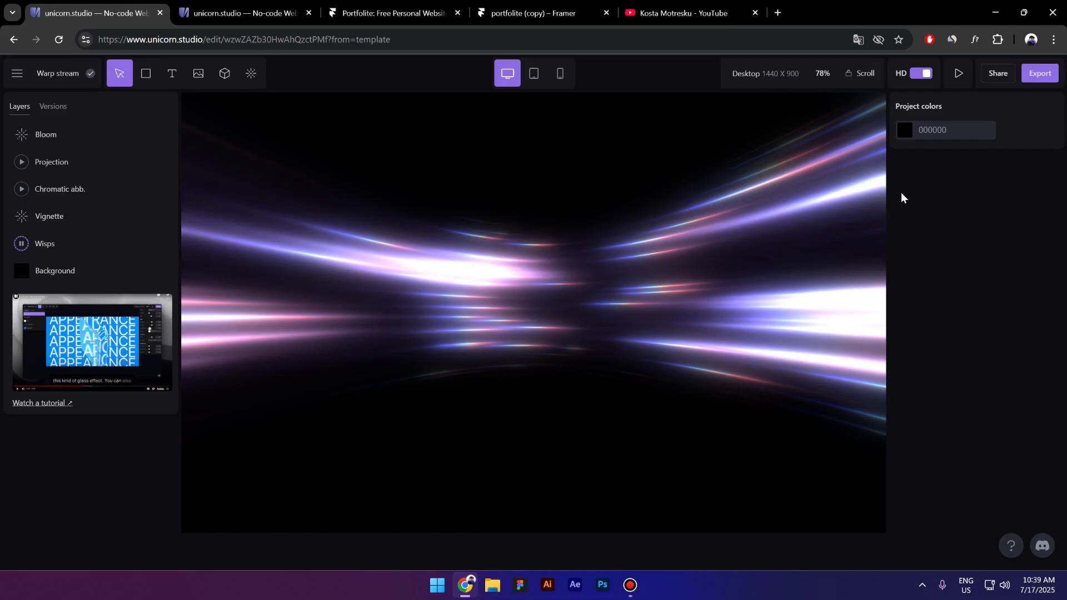
left_click(534, 72)
left_click(561, 73)
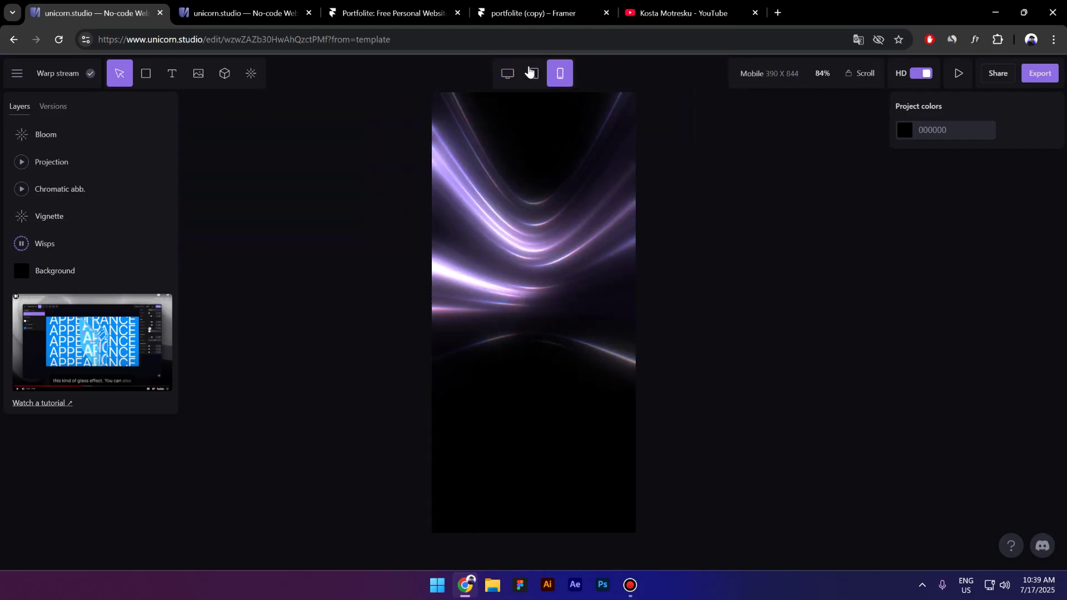
left_click(507, 73)
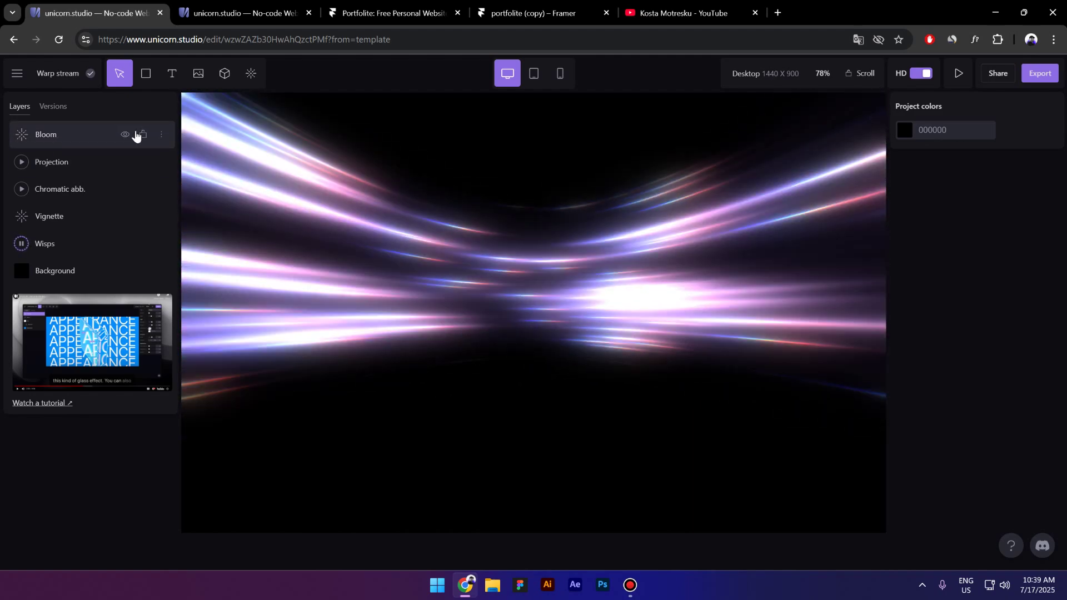
Step: Show the Bloom layer's settings, with Radius 86% and Intensity 19%
left_click(73, 142)
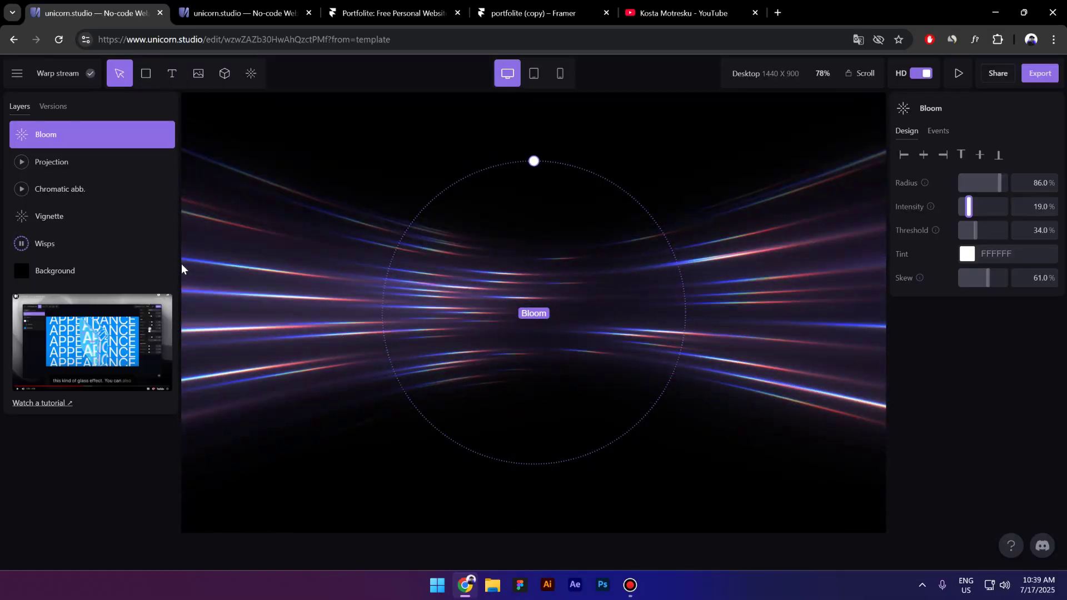
Step: Inspect Projection, then show Chromatic abb. settings at Spread 36.0% and Angle 149°
left_click(77, 164)
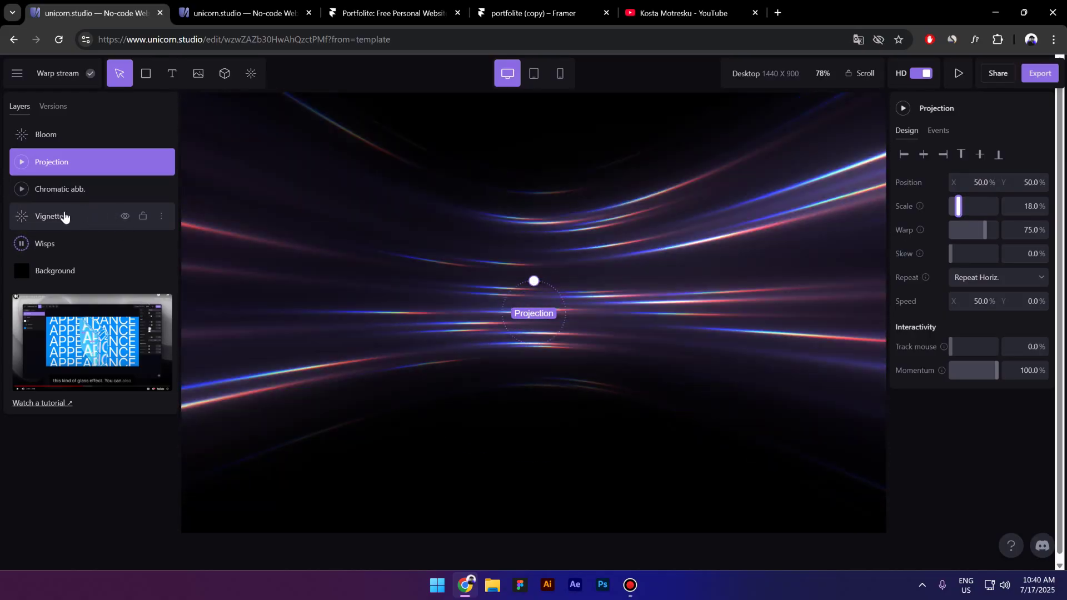
left_click(64, 194)
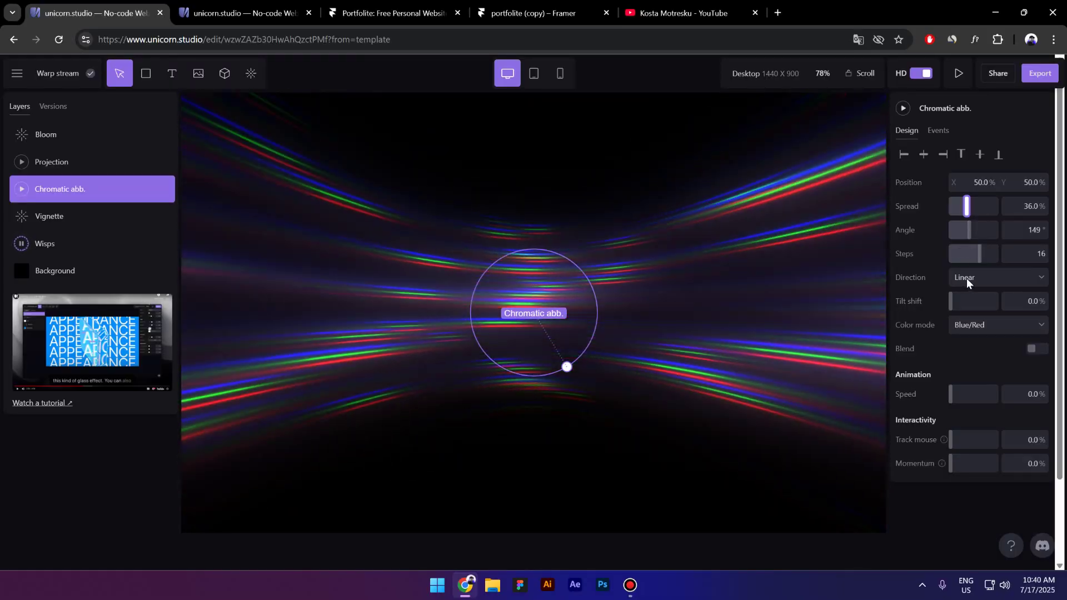
Step: Set the Vignette layer to Radius 83%, Angle 0° and Track mouse 42%
left_click(68, 218)
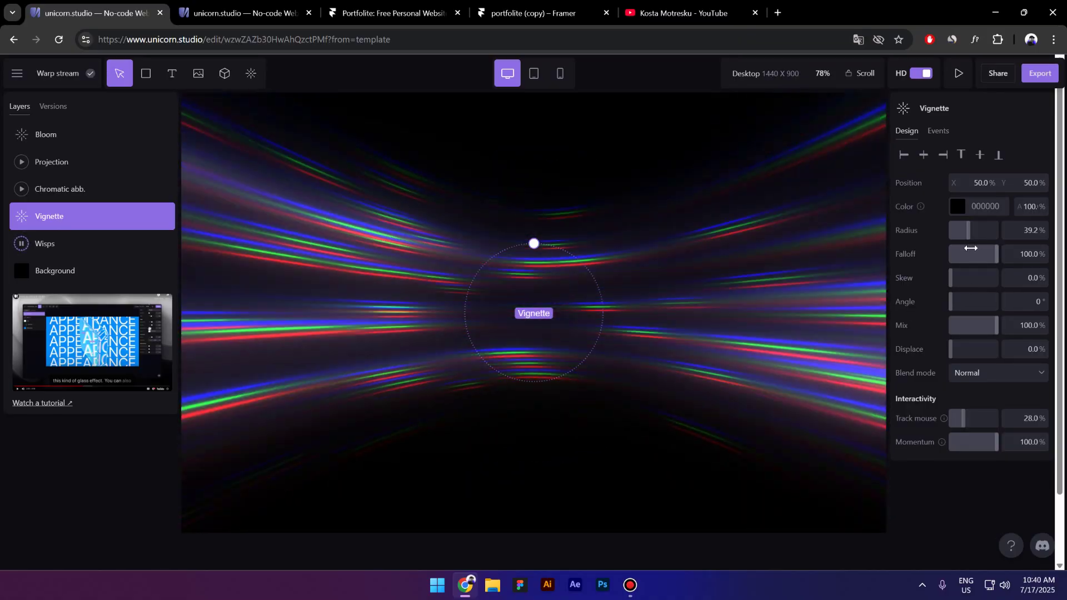
left_click_drag(972, 238, 990, 239)
mouse_move(952, 303)
left_mouse_down()
mouse_move(972, 314)
mouse_move(948, 305)
left_mouse_up()
left_click_drag(964, 418, 970, 418)
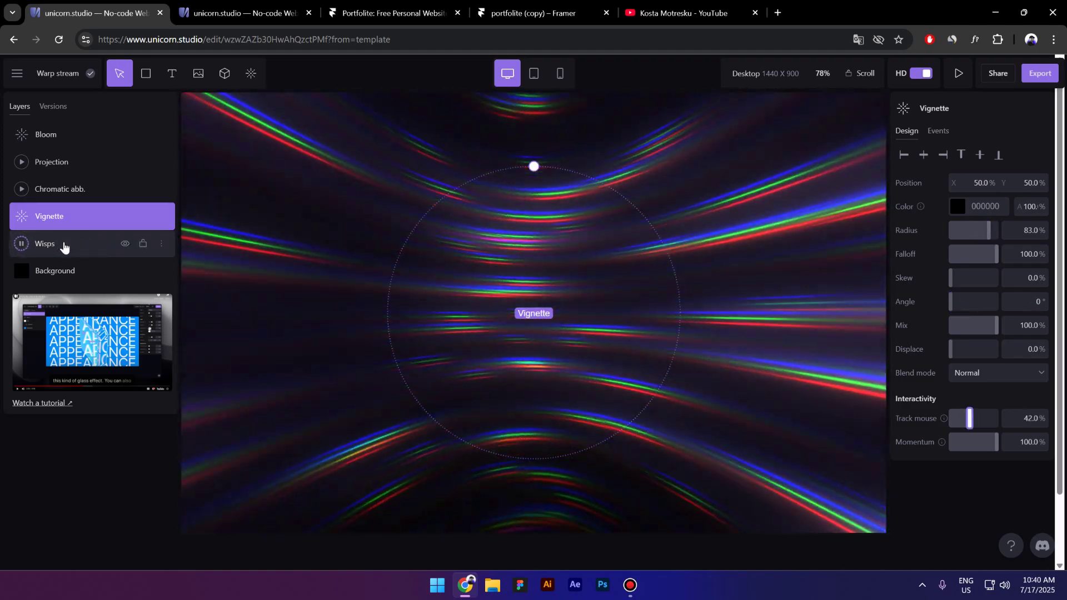
Step: Give the Wisps layer Scale 61%, Angle 208°, Glow 0% and Track mouse 0%
left_click(64, 242)
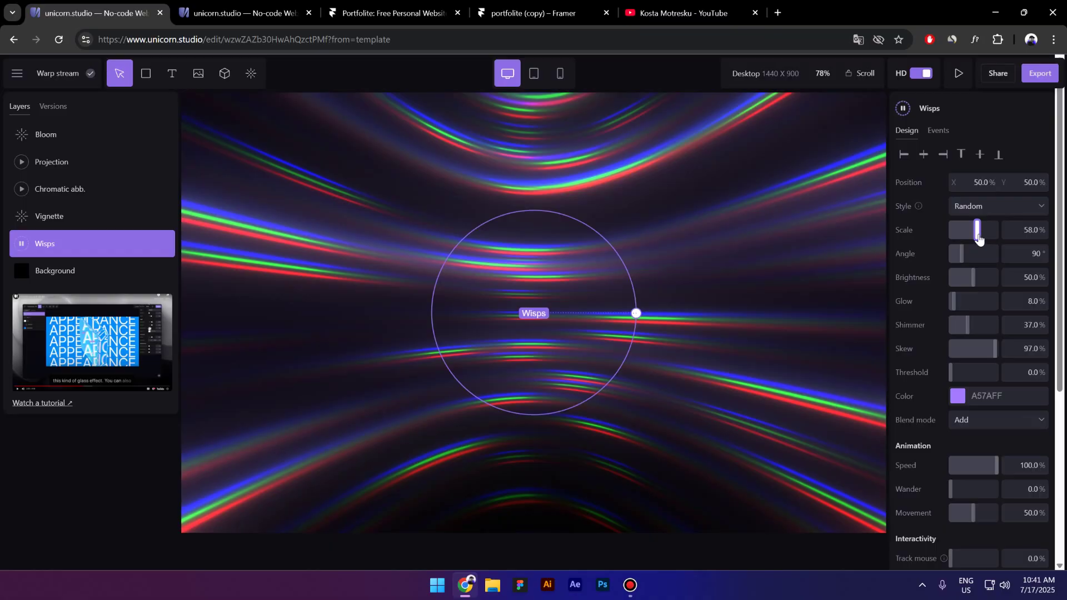
left_click_drag(980, 239, 981, 233)
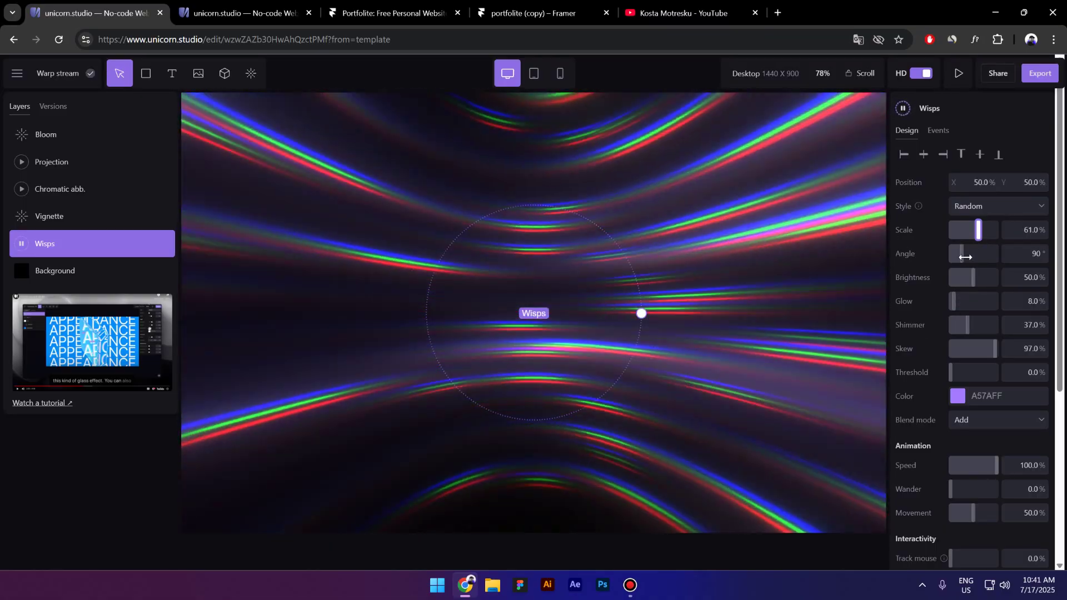
left_click_drag(965, 257, 980, 265)
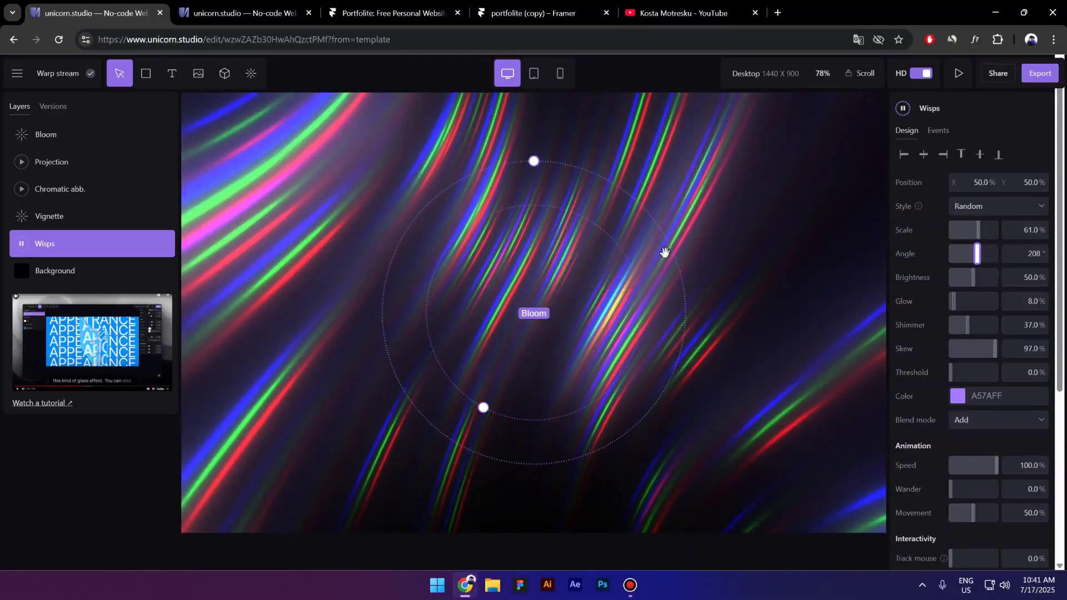
scroll(957, 247, "down", 1)
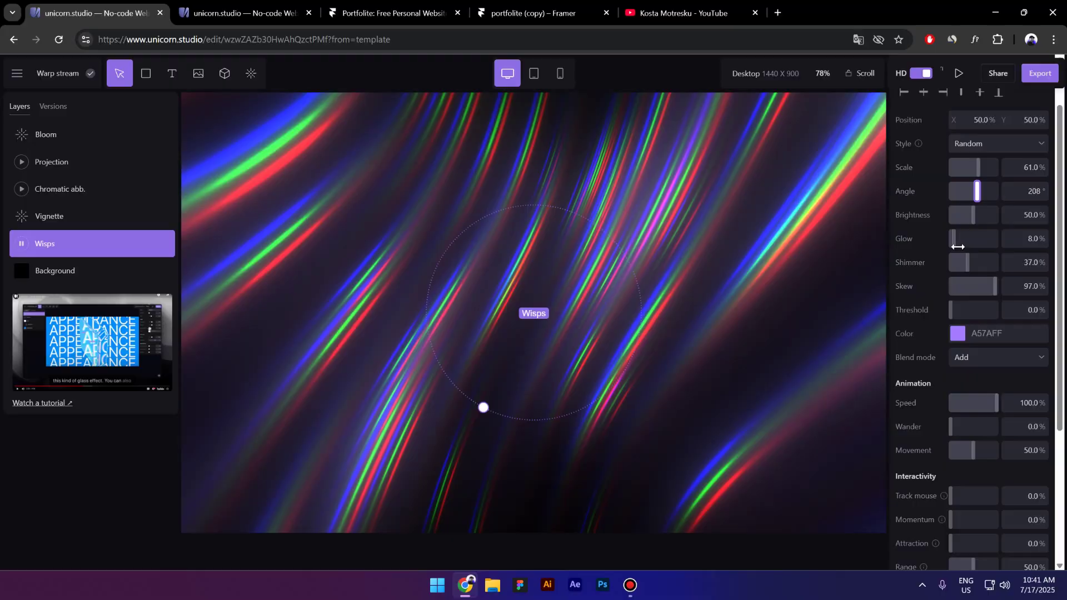
left_click_drag(960, 245, 948, 239)
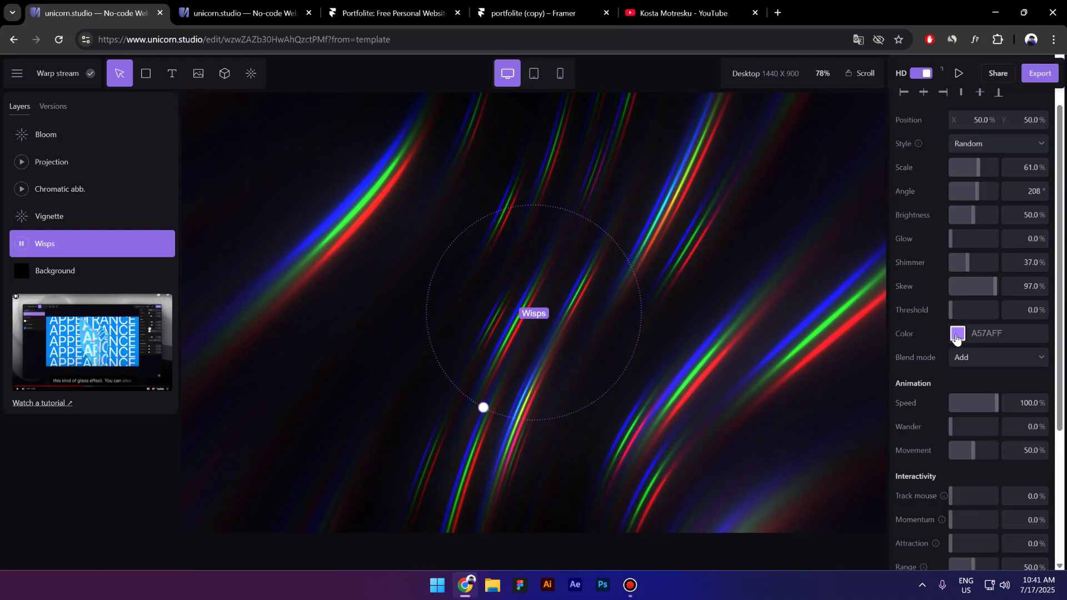
scroll(961, 372, "down", 3)
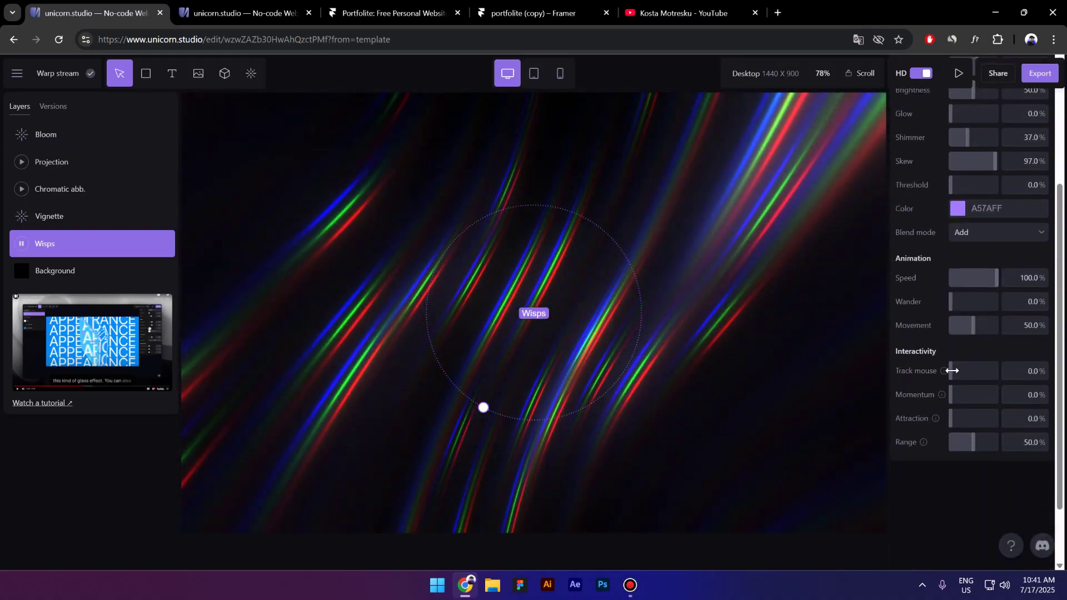
left_click_drag(953, 371, 988, 371)
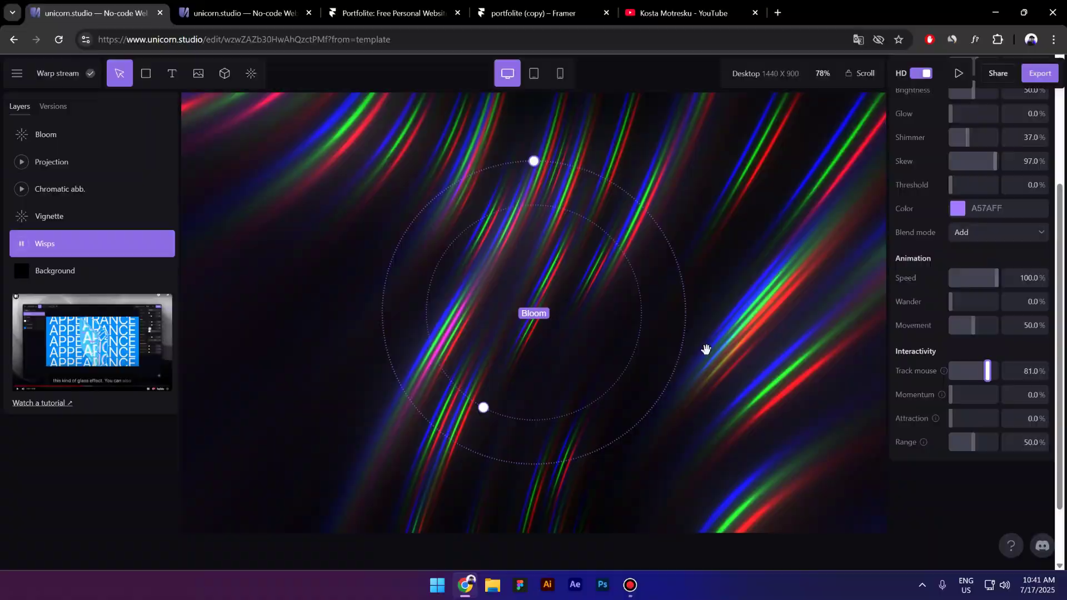
left_click_drag(974, 374, 924, 374)
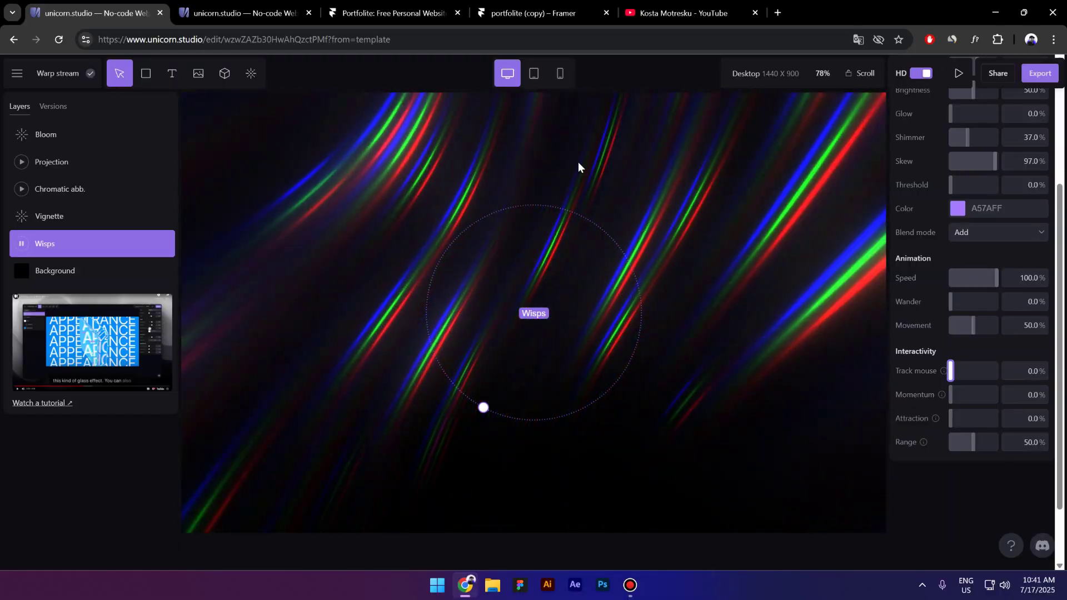
Step: Publish Warp stream for embedding and copy its Framer component URL
left_click(1035, 74)
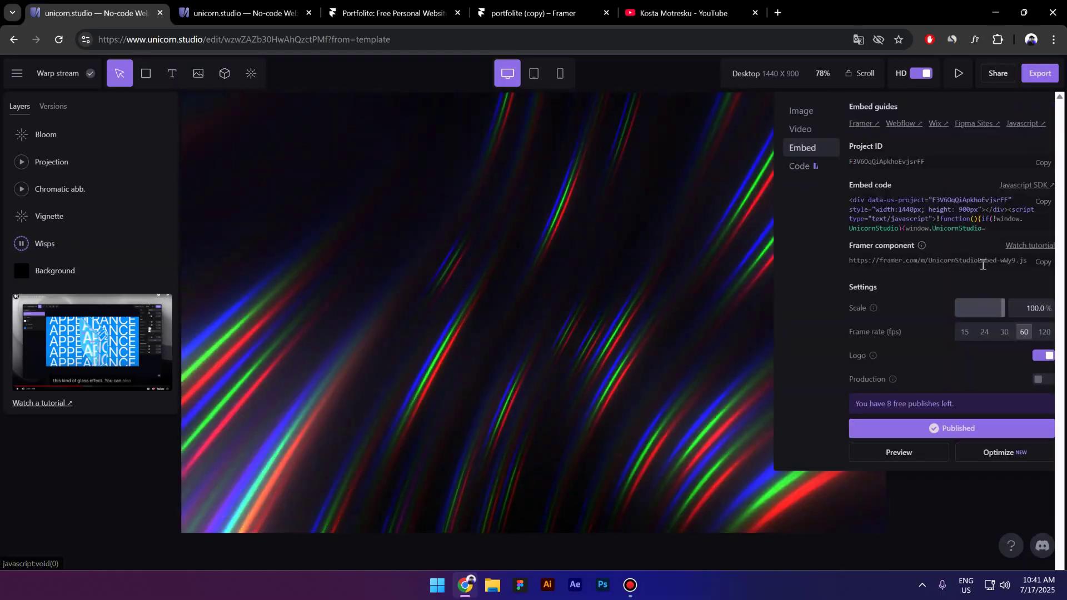
left_click(1042, 264)
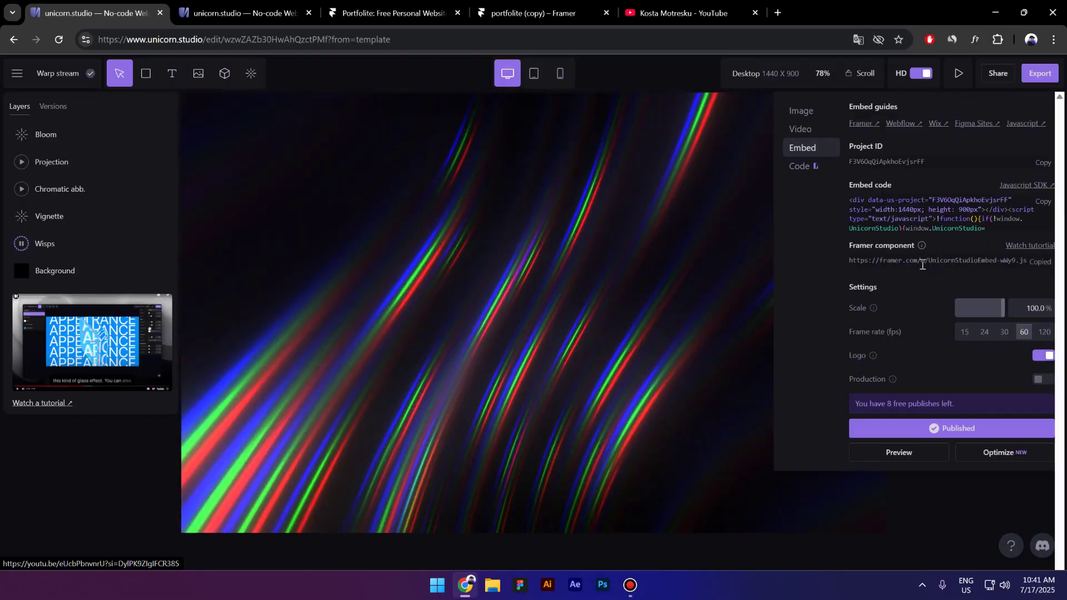
Step: Switch from the Portfolite template page to the portfolite (copy) project in Framer
left_click(390, 5)
scroll(434, 222, "down", 5)
scroll(277, 266, "up", 2)
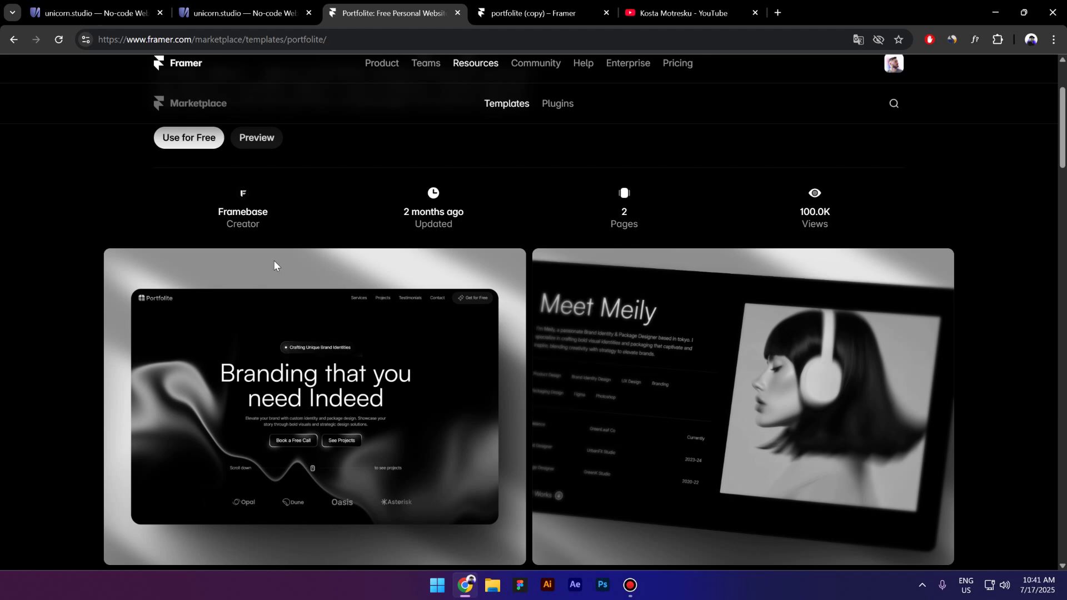
left_click(523, 12)
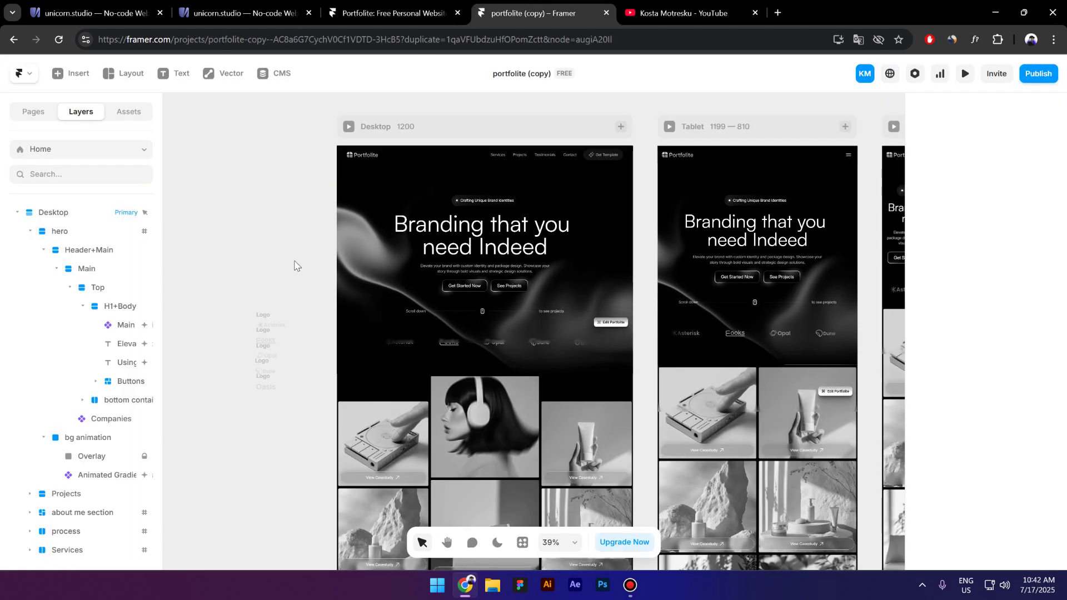
Step: Set the hero's Animated Gradient layer to Visible No, then select bg animation
left_click(111, 419)
left_click(32, 233)
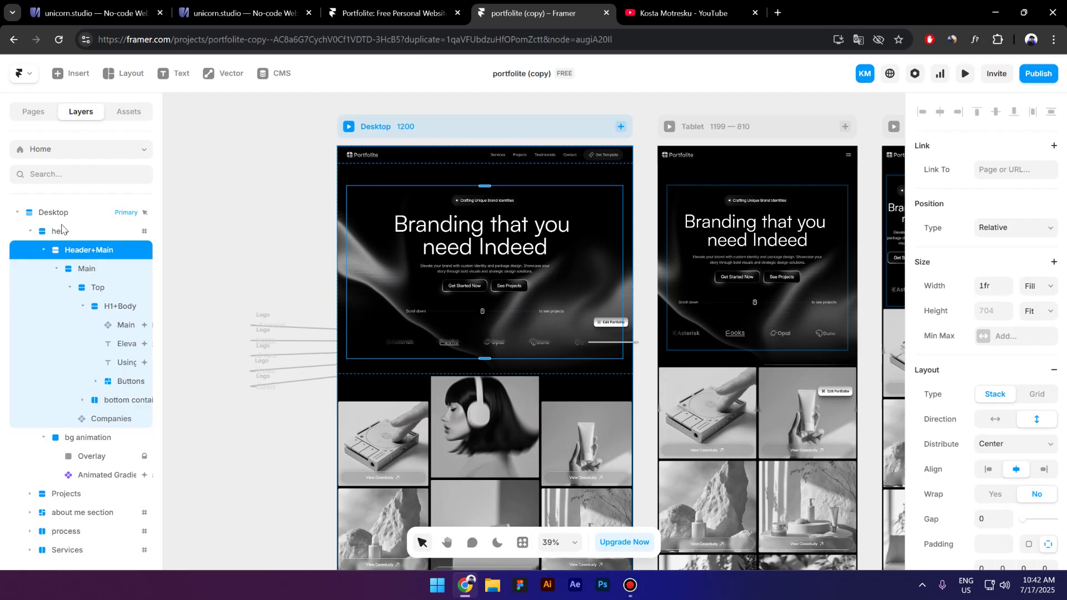
left_click(31, 232)
left_click(31, 231)
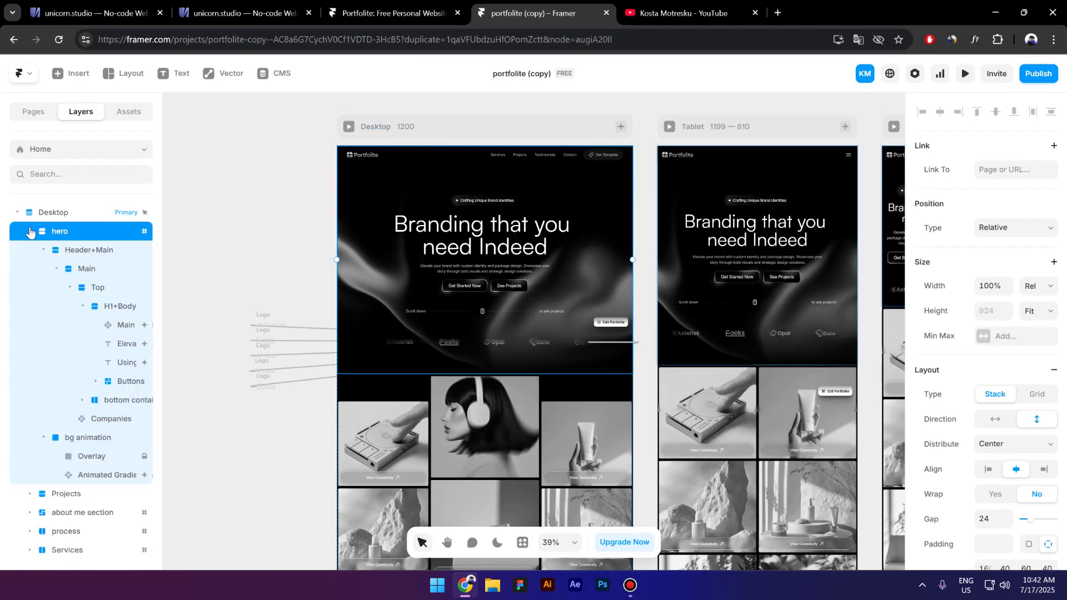
scroll(84, 333, "down", 2)
key("Escape")
left_click(86, 418)
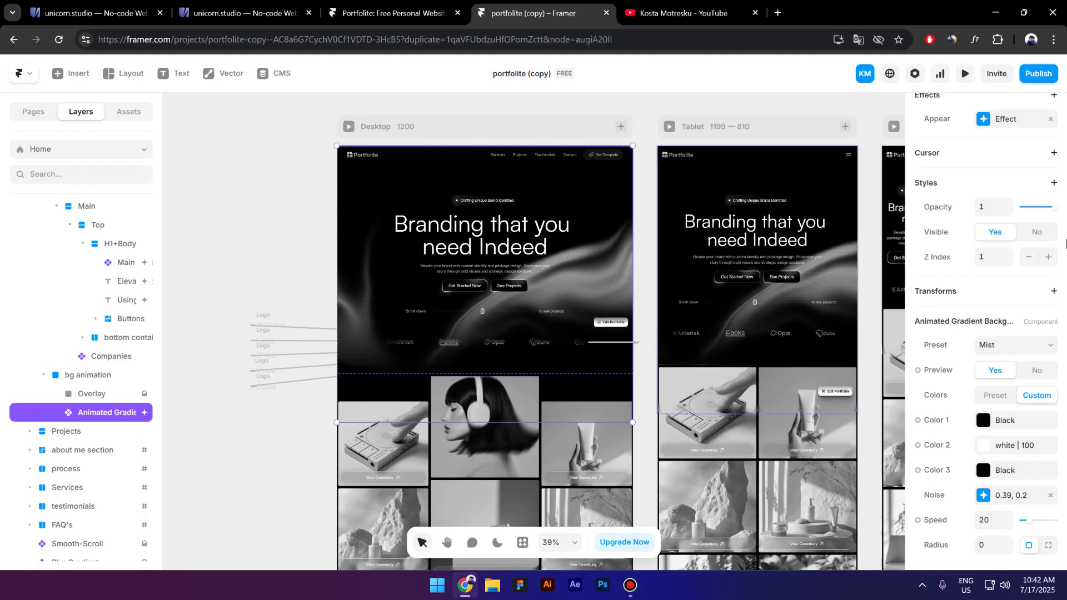
left_click(1041, 233)
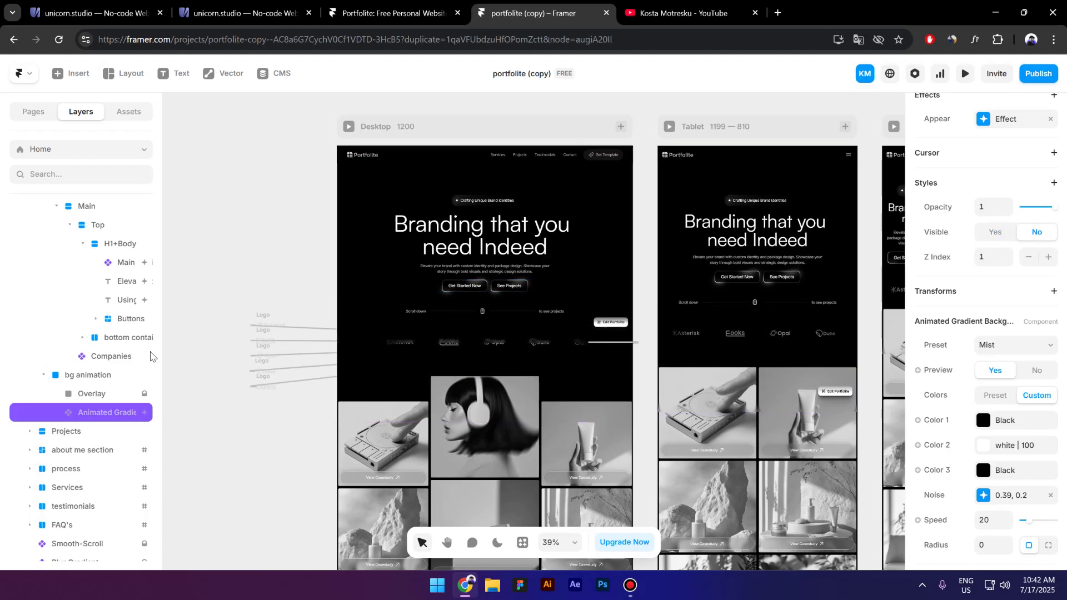
left_click(89, 375)
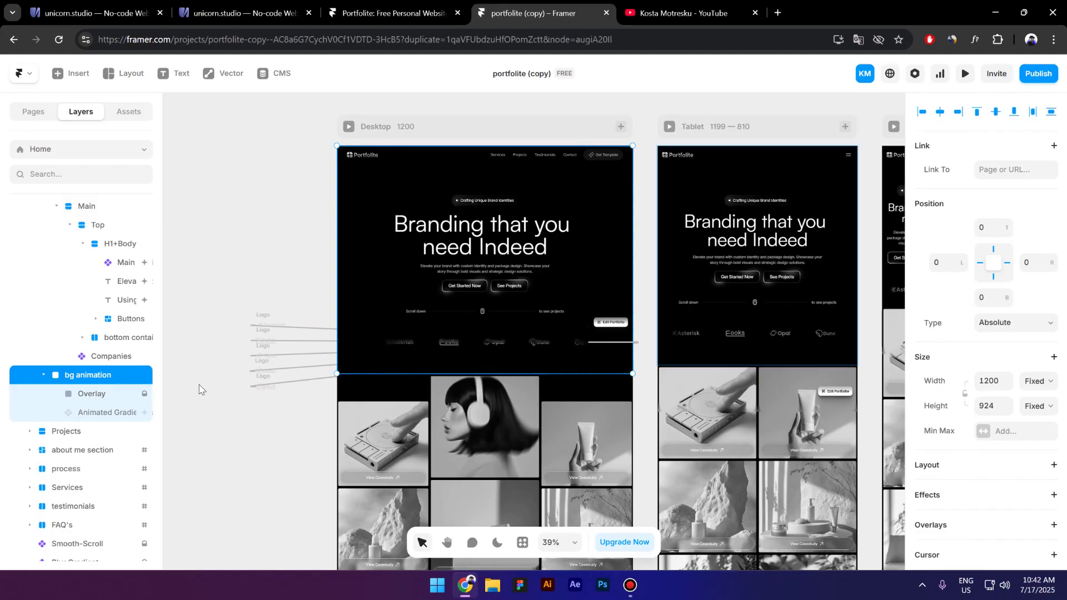
Step: Paste the Unicorn Studio embed into bg animation at 100% width and height, centered vertically
key("ctrl+v")
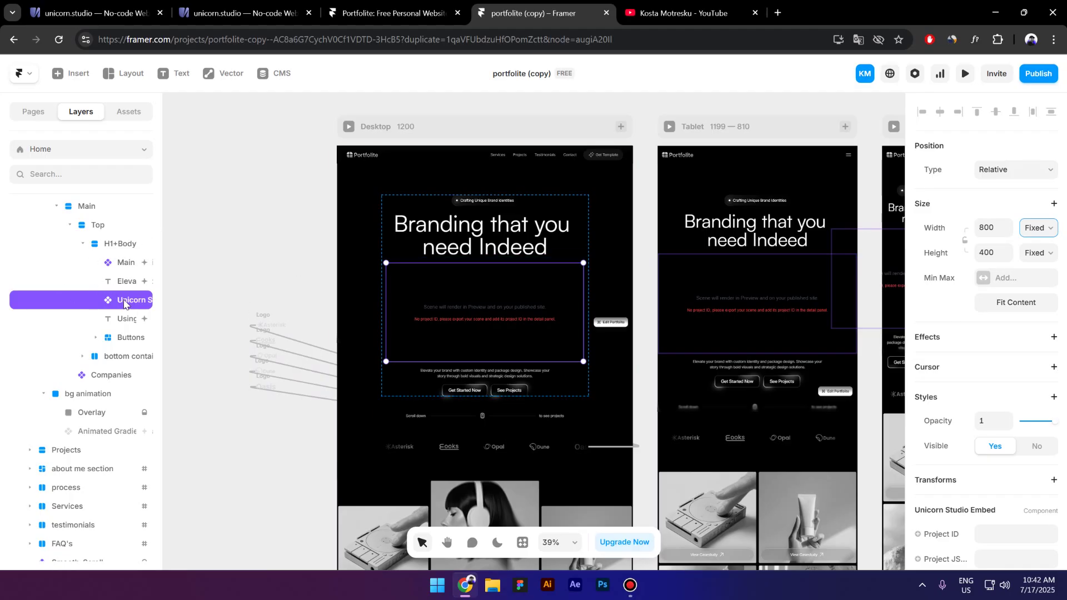
left_click_drag(125, 303, 90, 409)
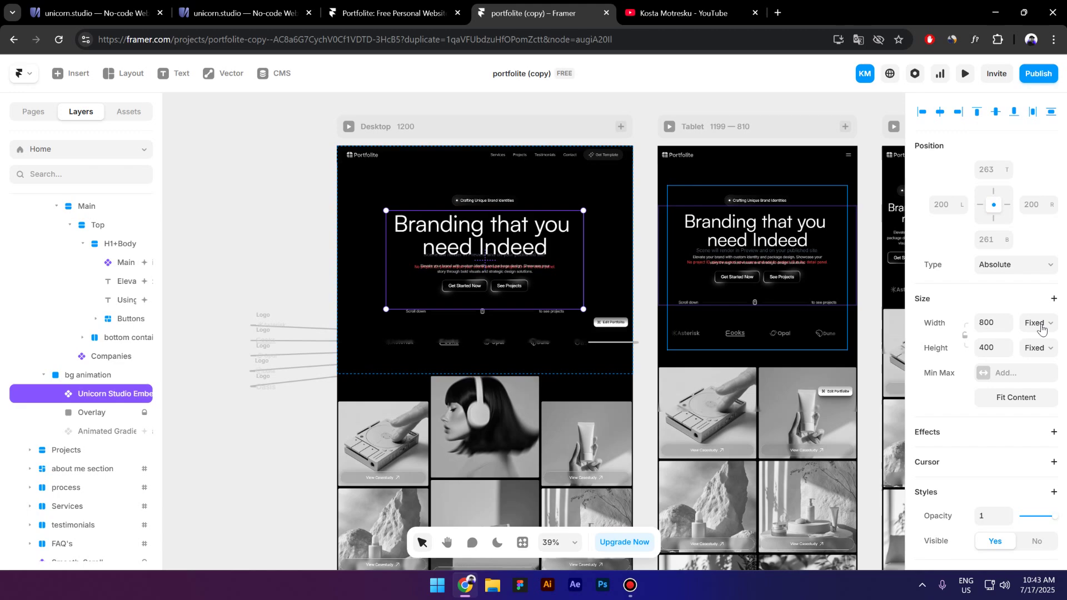
left_click(1043, 357)
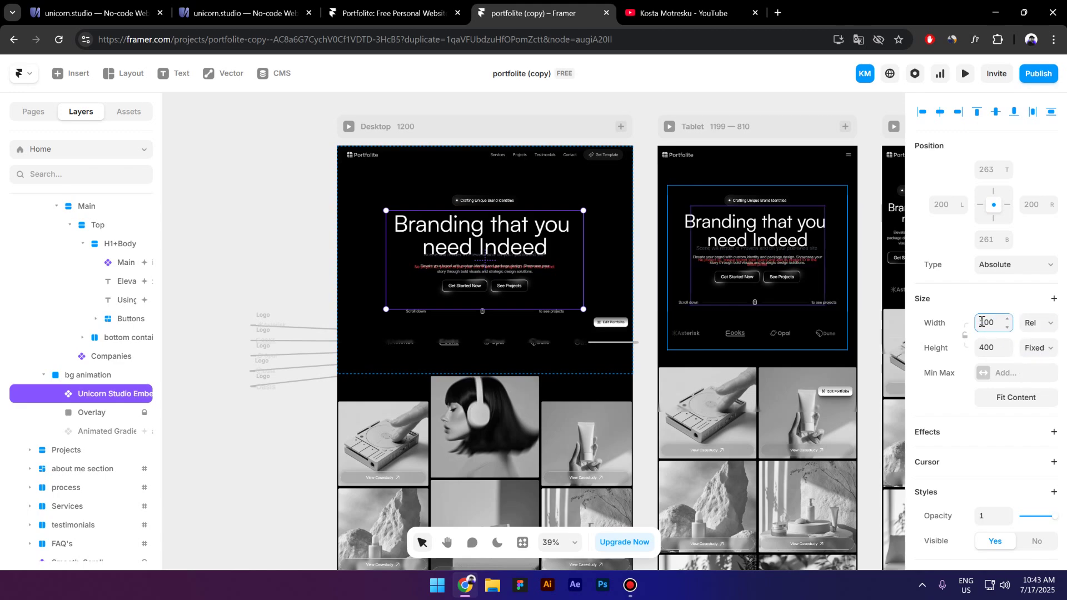
type("100")
left_click(1052, 359)
left_click(1031, 386)
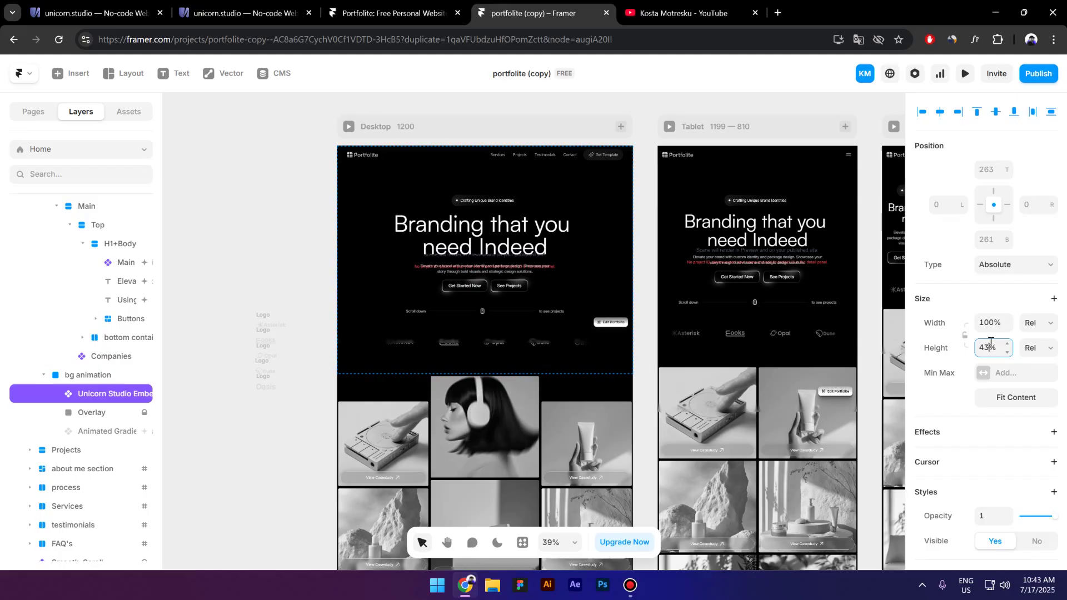
key("Return")
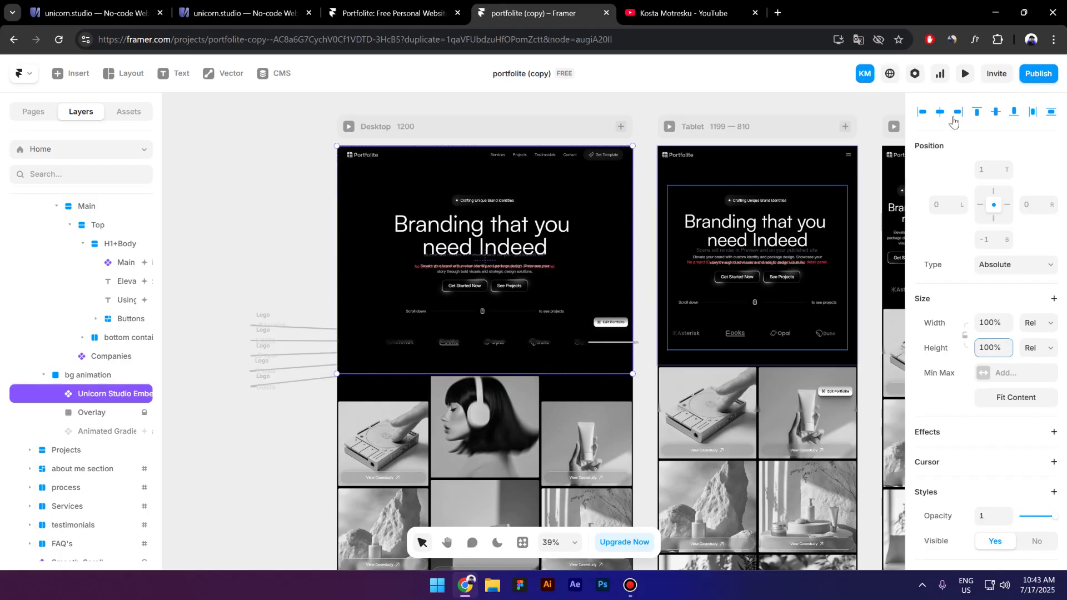
left_click(997, 113)
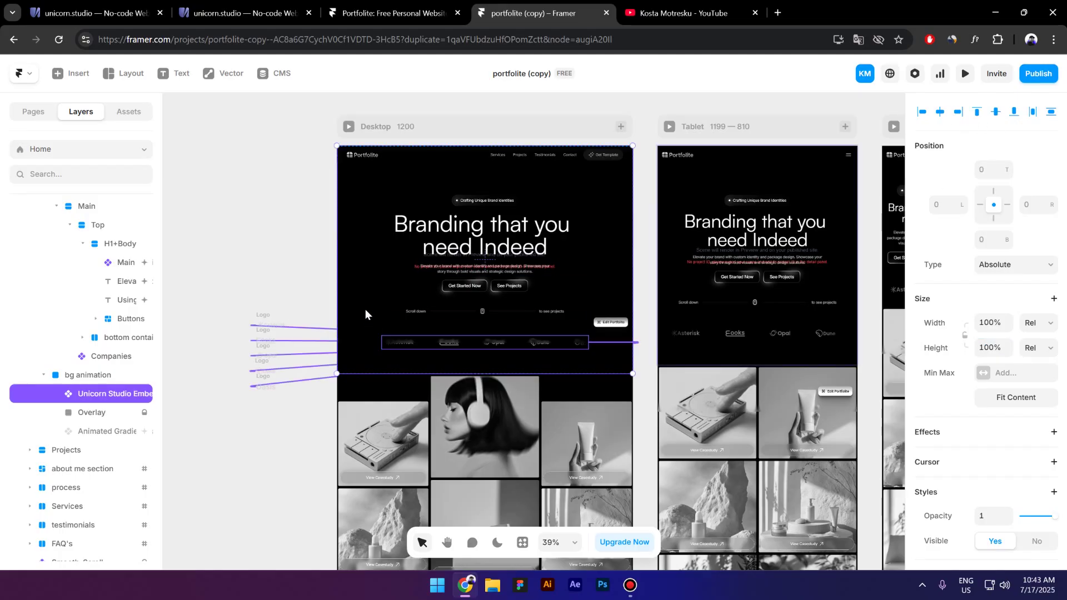
Step: Back in Unicorn Studio, select the Warp stream project ID in the embed code
scroll(410, 305, "up", 5)
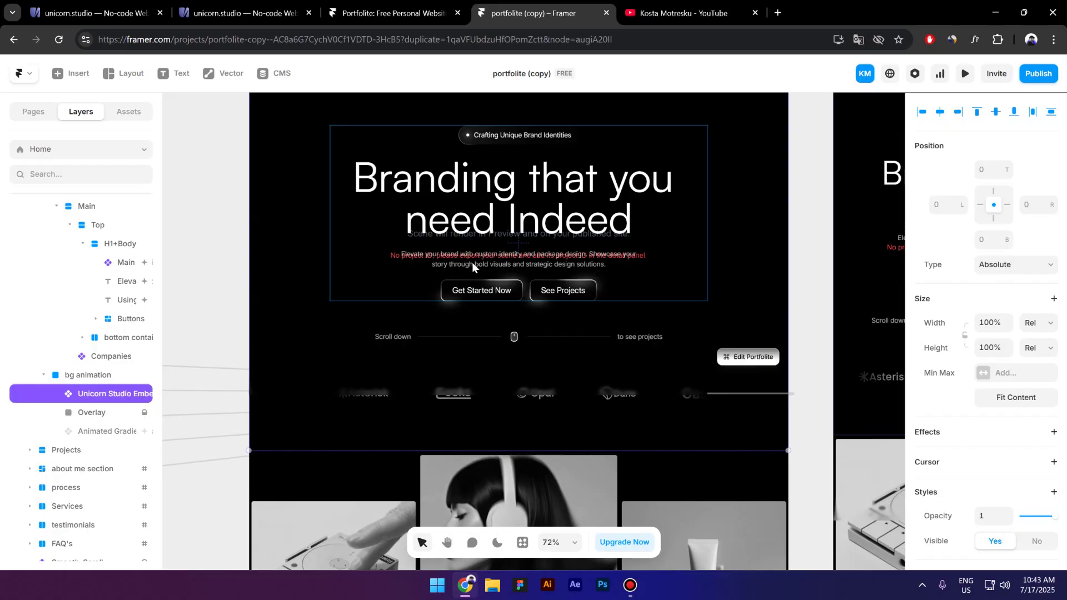
scroll(1011, 368, "down", 5)
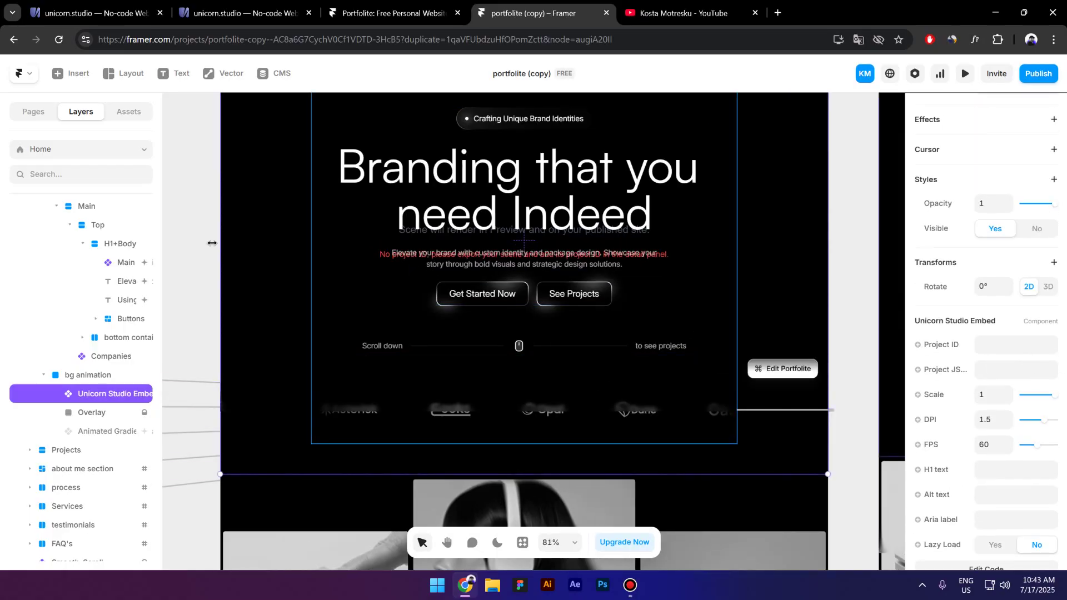
scroll(410, 103, "up", 1)
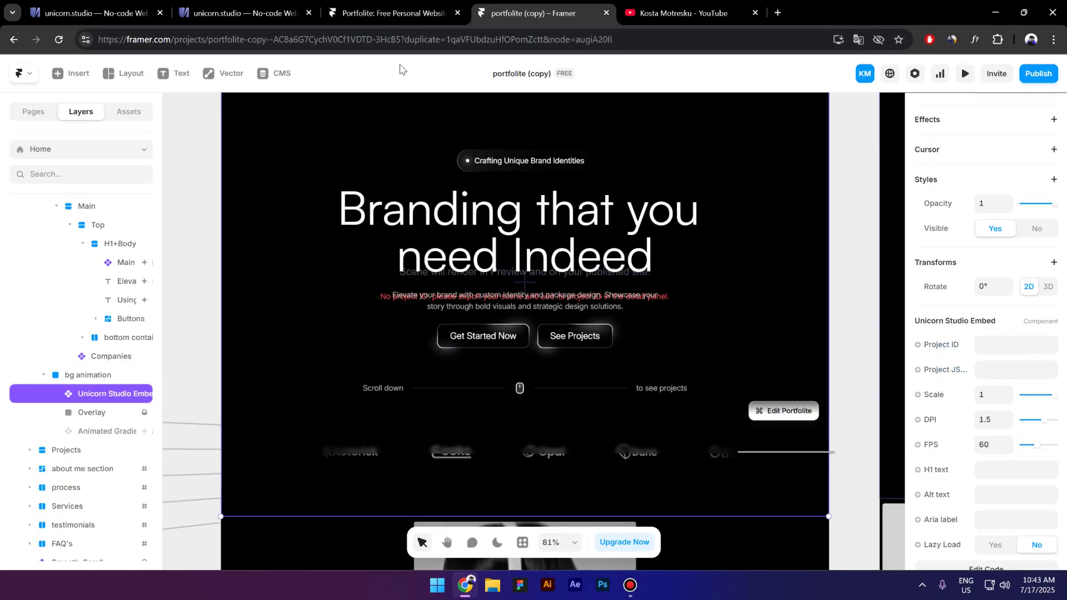
left_click(150, 6)
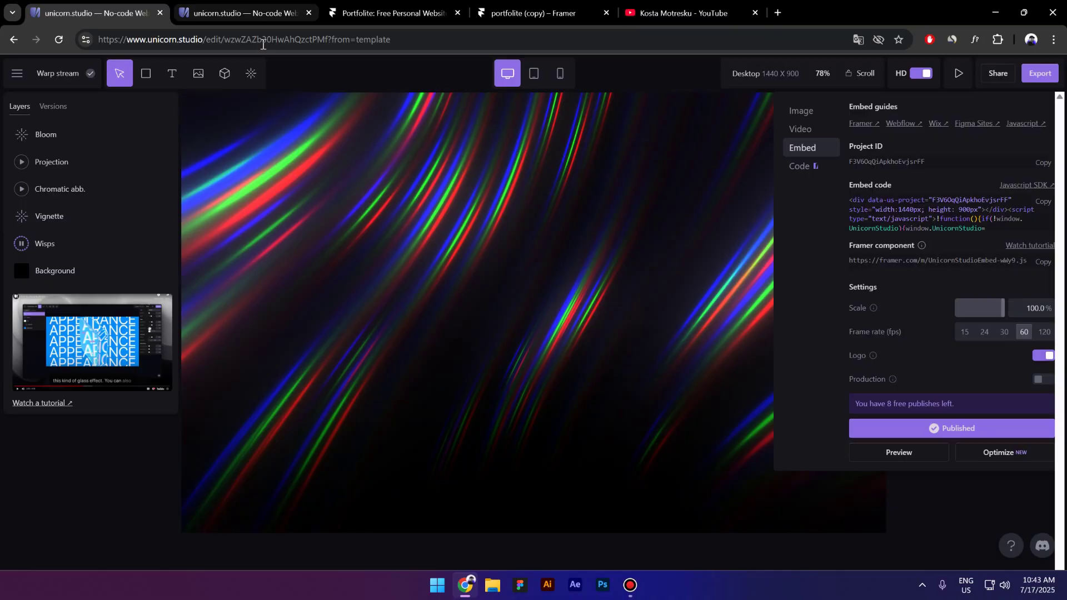
double_click(945, 201)
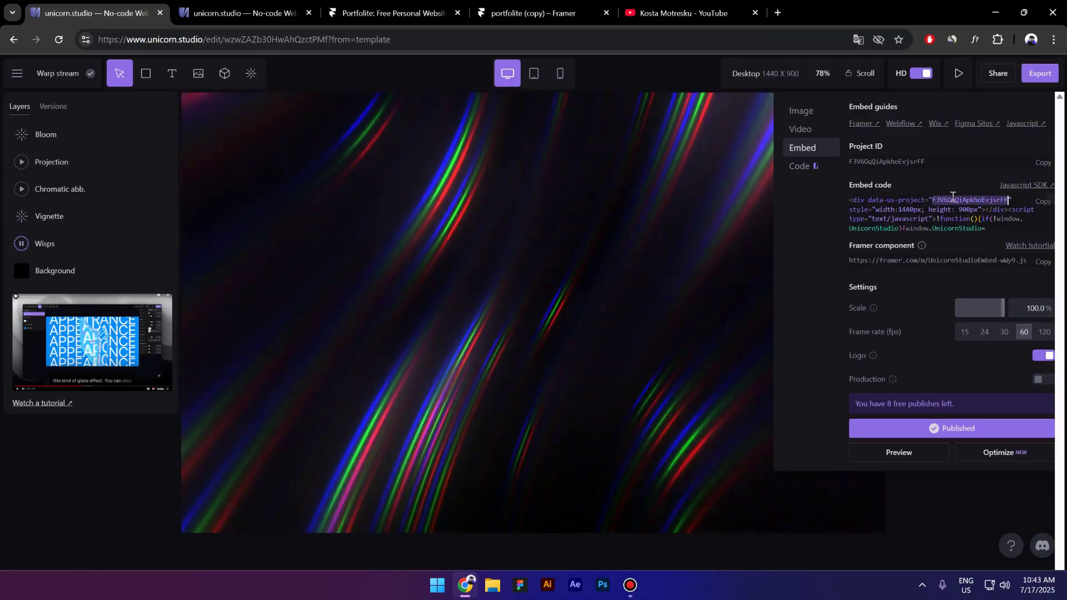
Step: Return to the Framer editor with the Warp stream project ID in the embed and preview the Desktop page
left_click(380, 6)
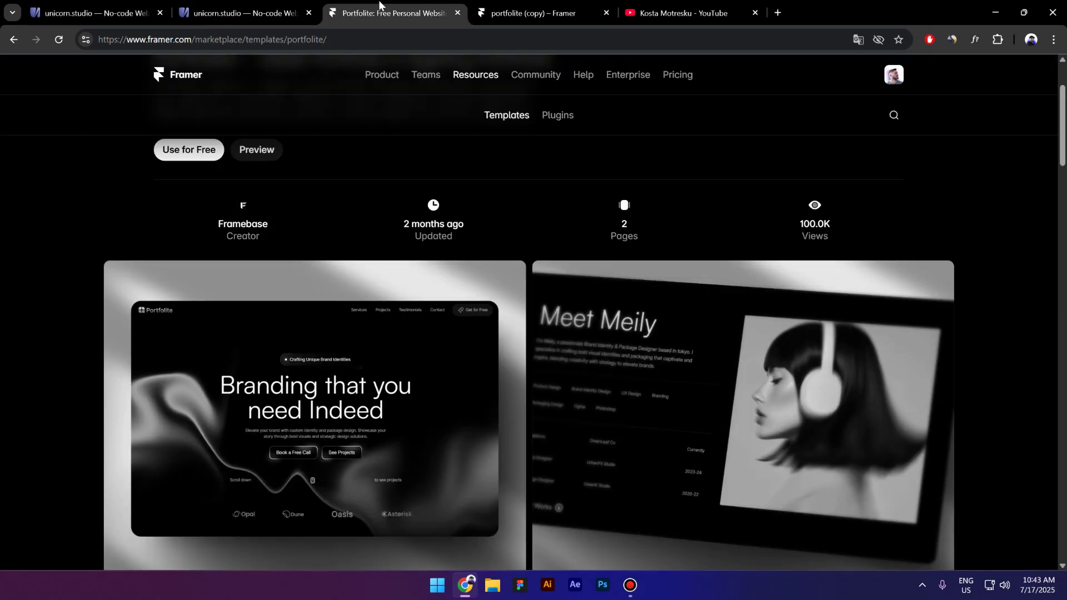
left_click(480, 5)
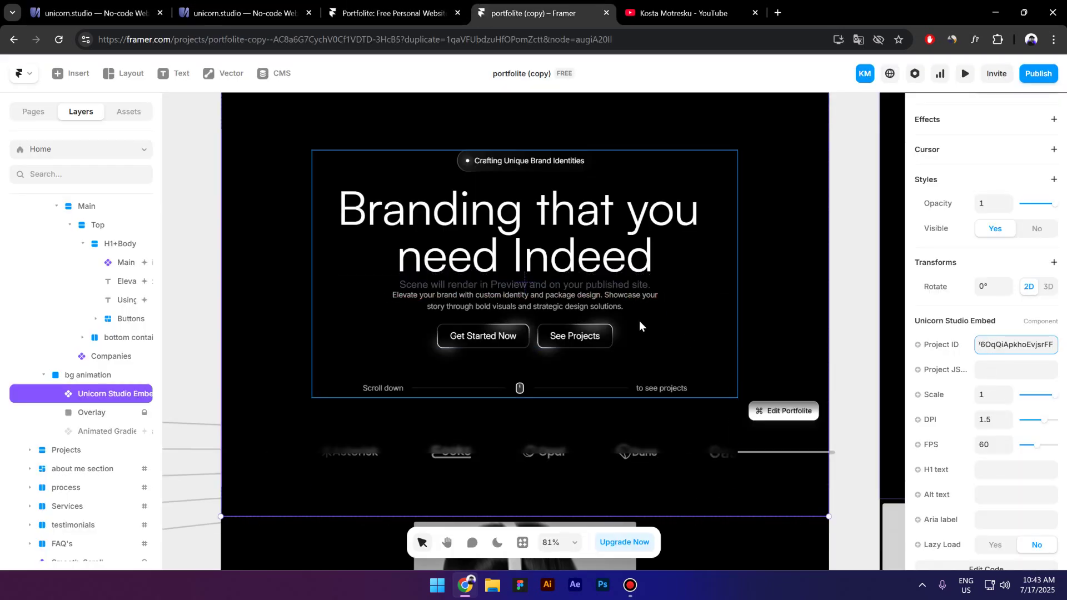
scroll(527, 302, "up", 2)
scroll(526, 302, "down", 5)
scroll(303, 225, "up", 3)
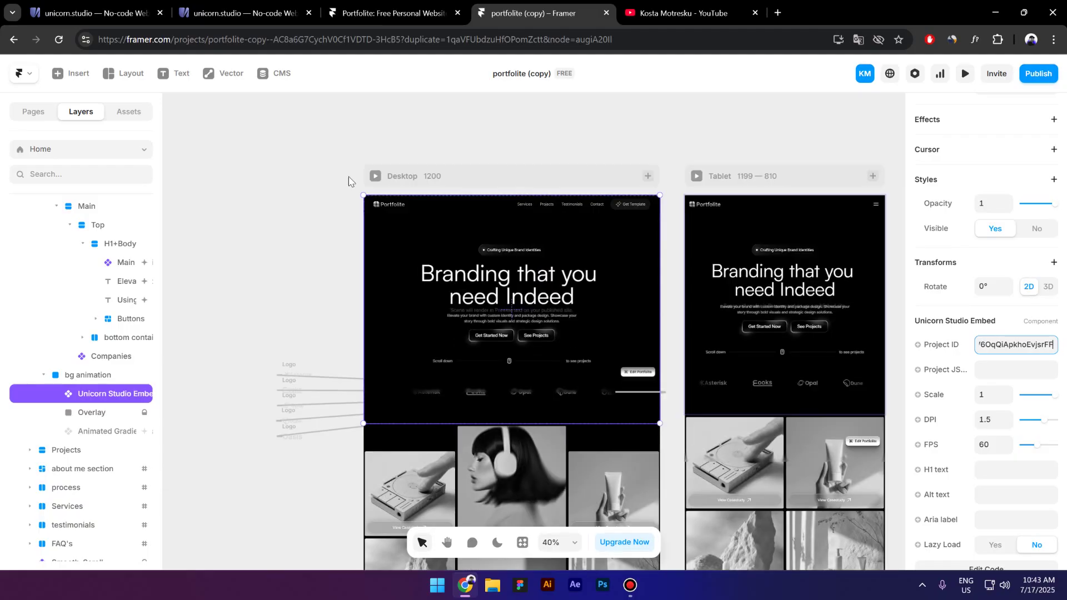
left_click(376, 177)
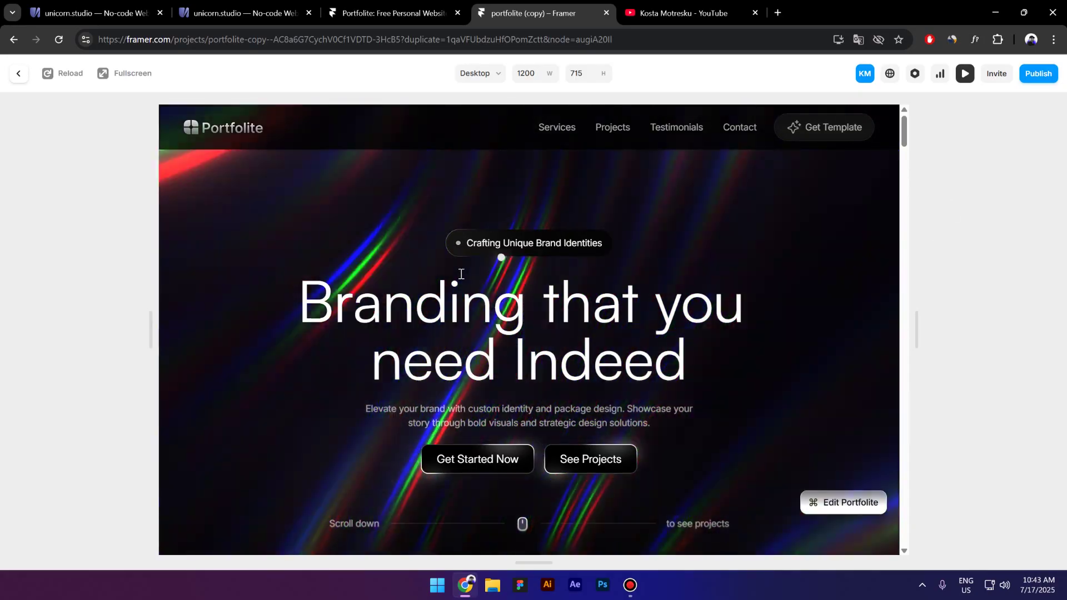
Step: Scroll the preview to find the 'Made with unicorn.studio' badge below the hero, then exit back to the editor
scroll(402, 411, "down", 4)
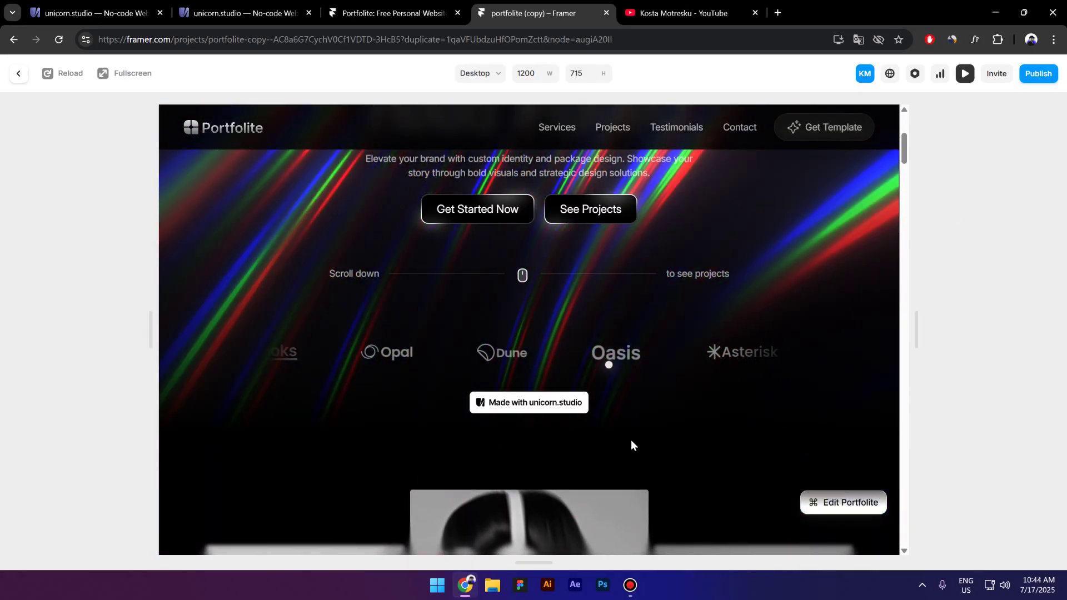
key("Escape")
scroll(556, 278, "up", 2)
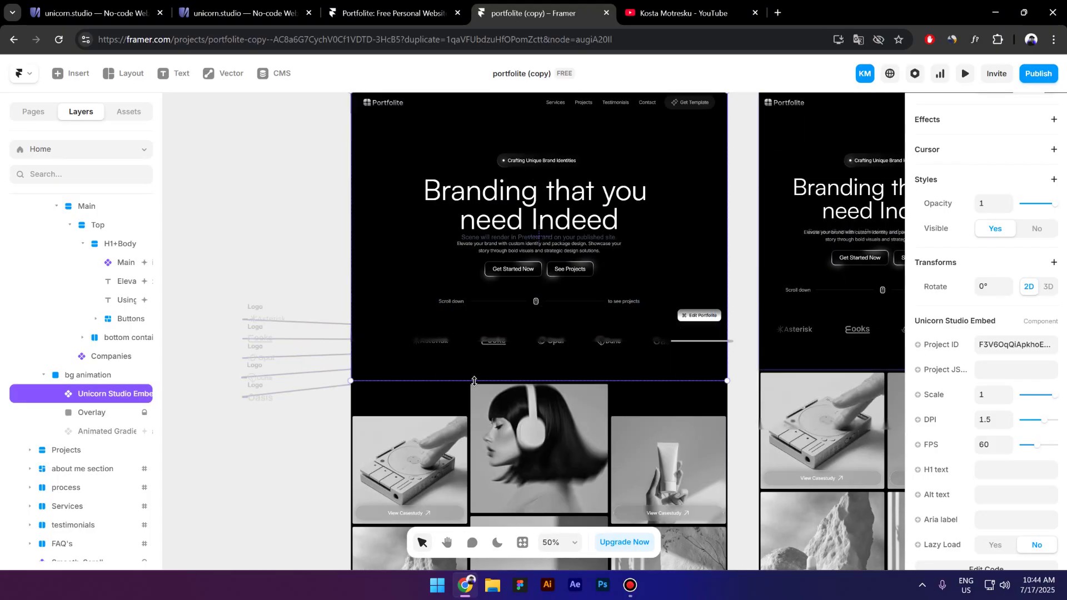
Step: Stretch the Unicorn Studio Embed's bottom edge down to about 1097 px tall, under the next section
left_click_drag(474, 381, 466, 440)
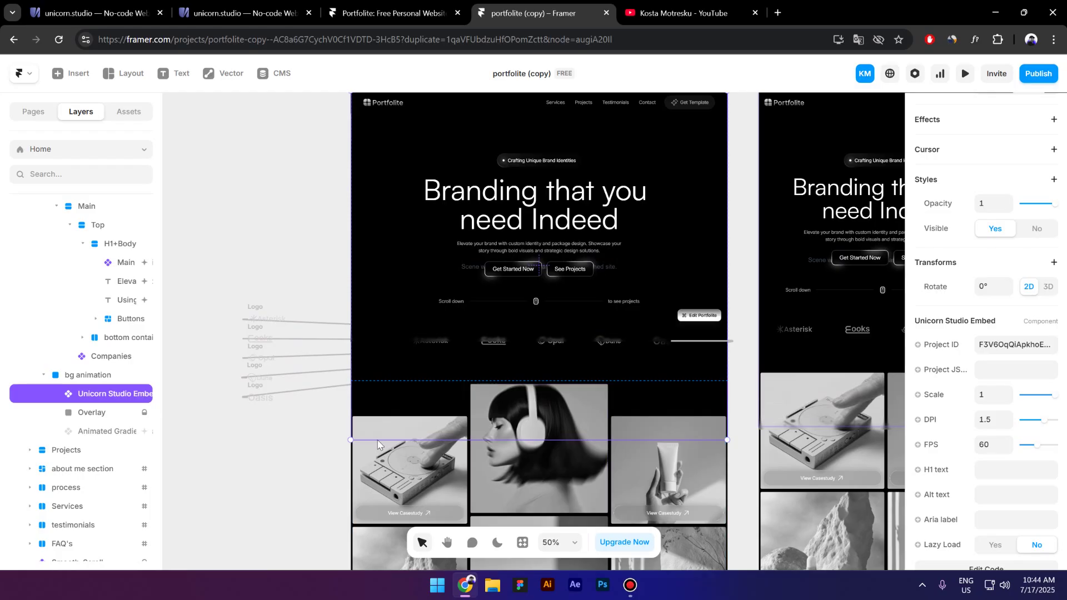
scroll(358, 117, "up", 2)
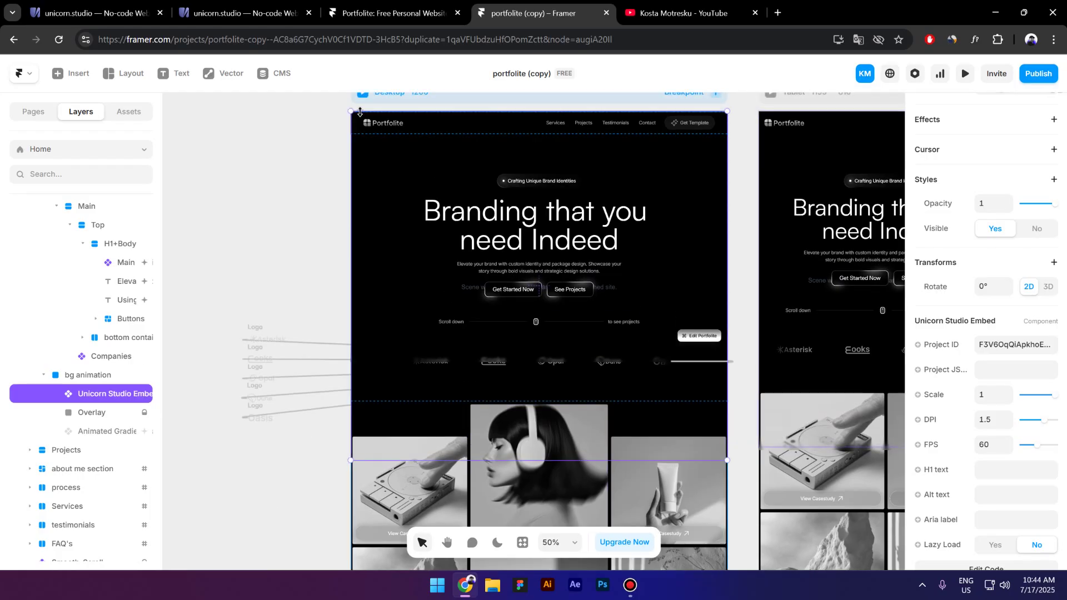
Step: Preview the page, scroll past the logo strip to confirm the unicorn.studio badge is hidden, then return to the top
key("ctrl+p")
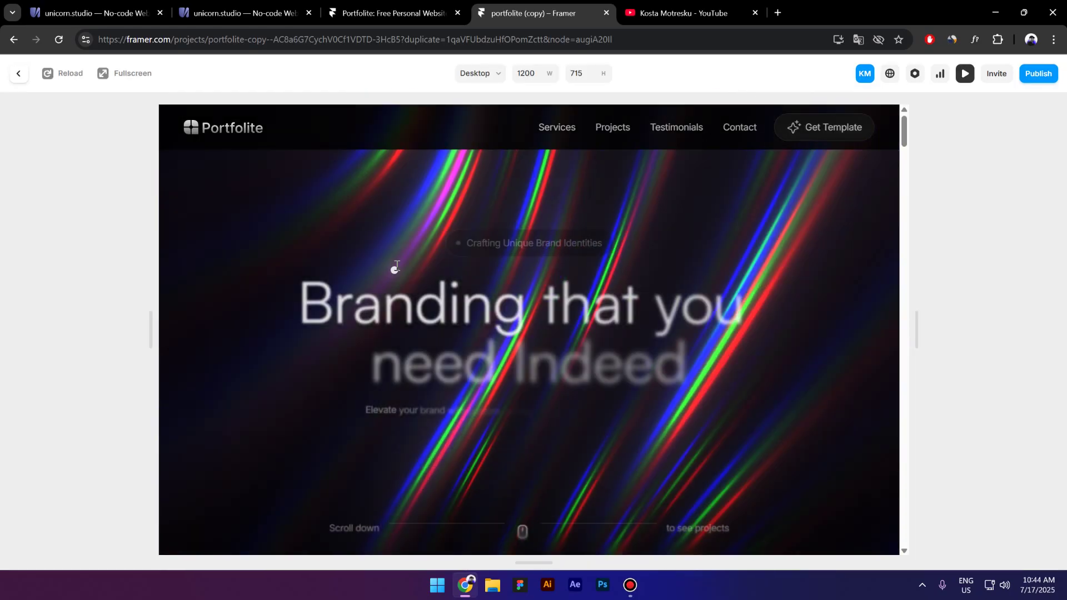
scroll(393, 270, "down", 5)
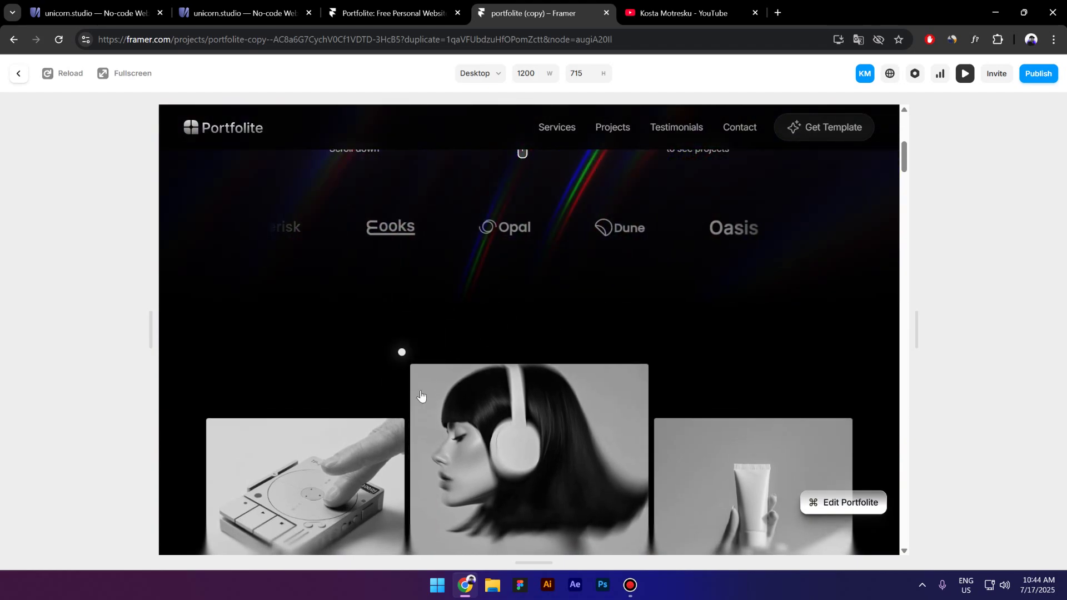
scroll(327, 253, "down", 2)
scroll(265, 251, "up", 2)
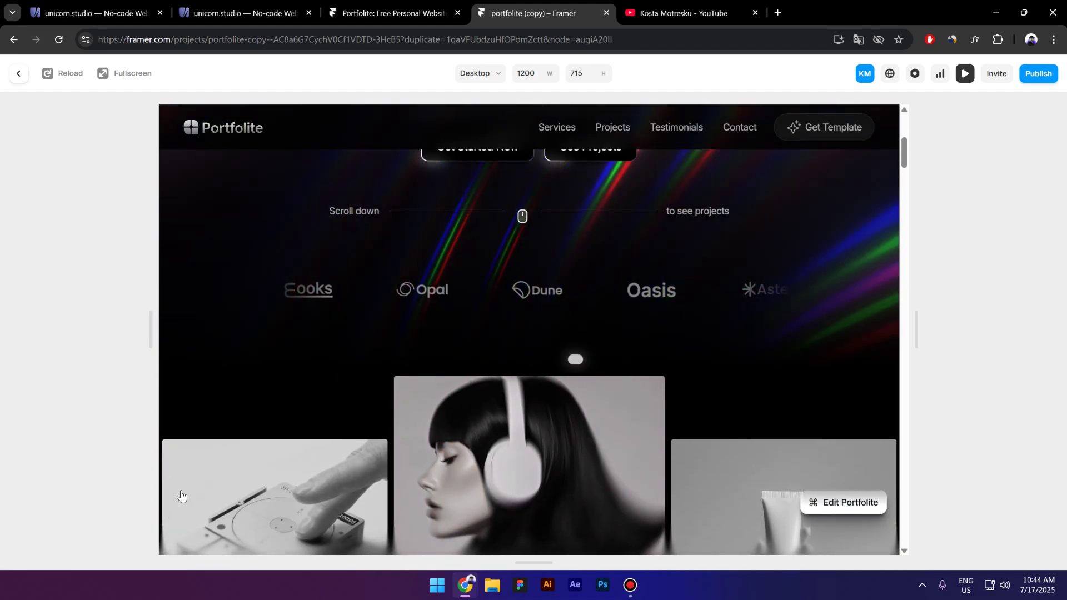
scroll(345, 367, "up", 5)
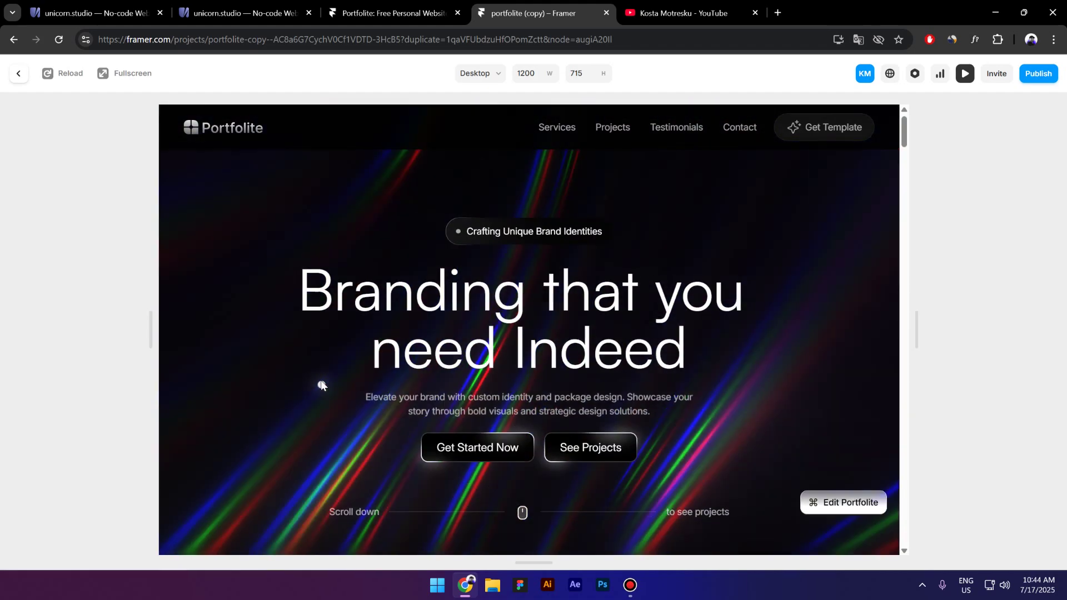